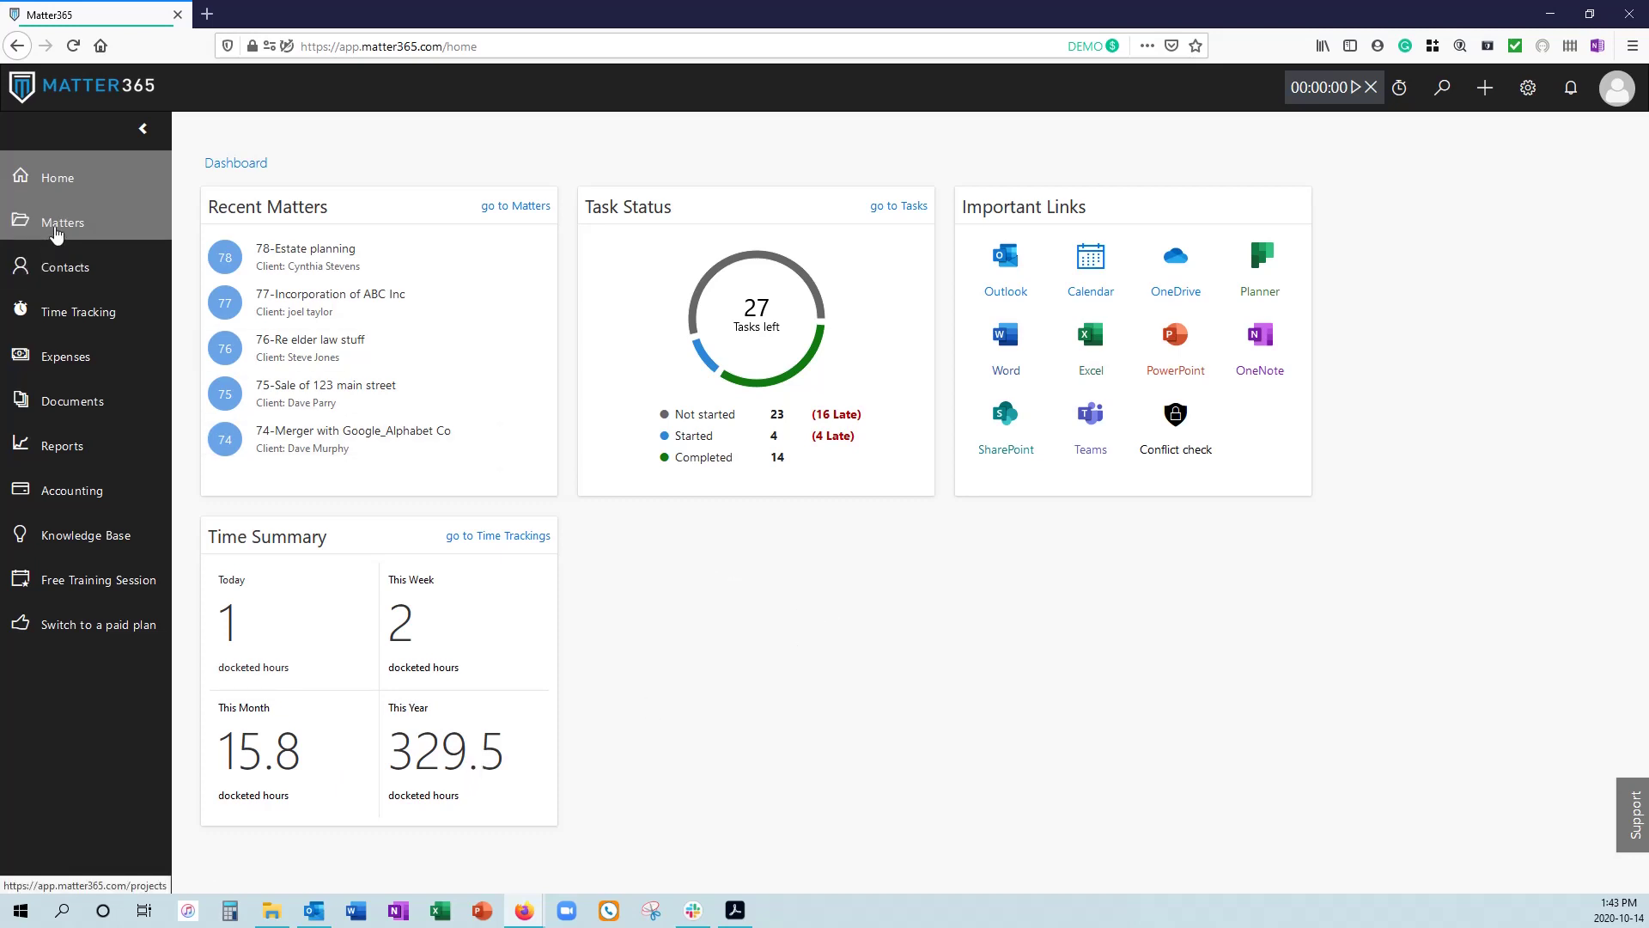
# Open the Matters list and set it to show 50 results per page.
pyautogui.click(55, 232)
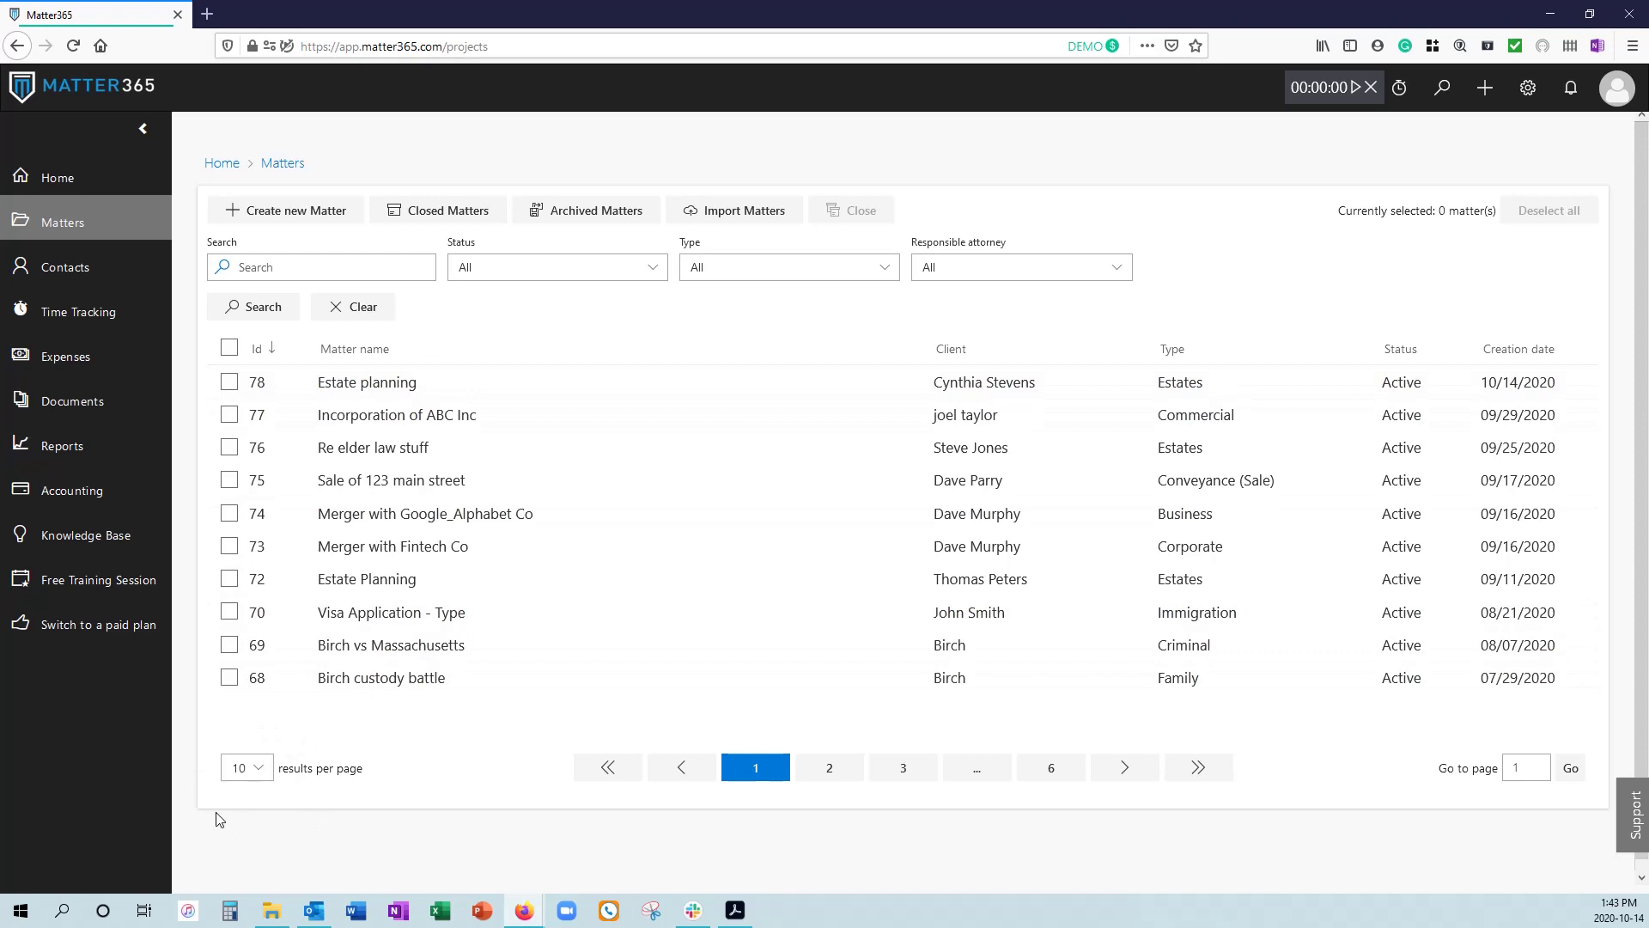
pyautogui.click(256, 768)
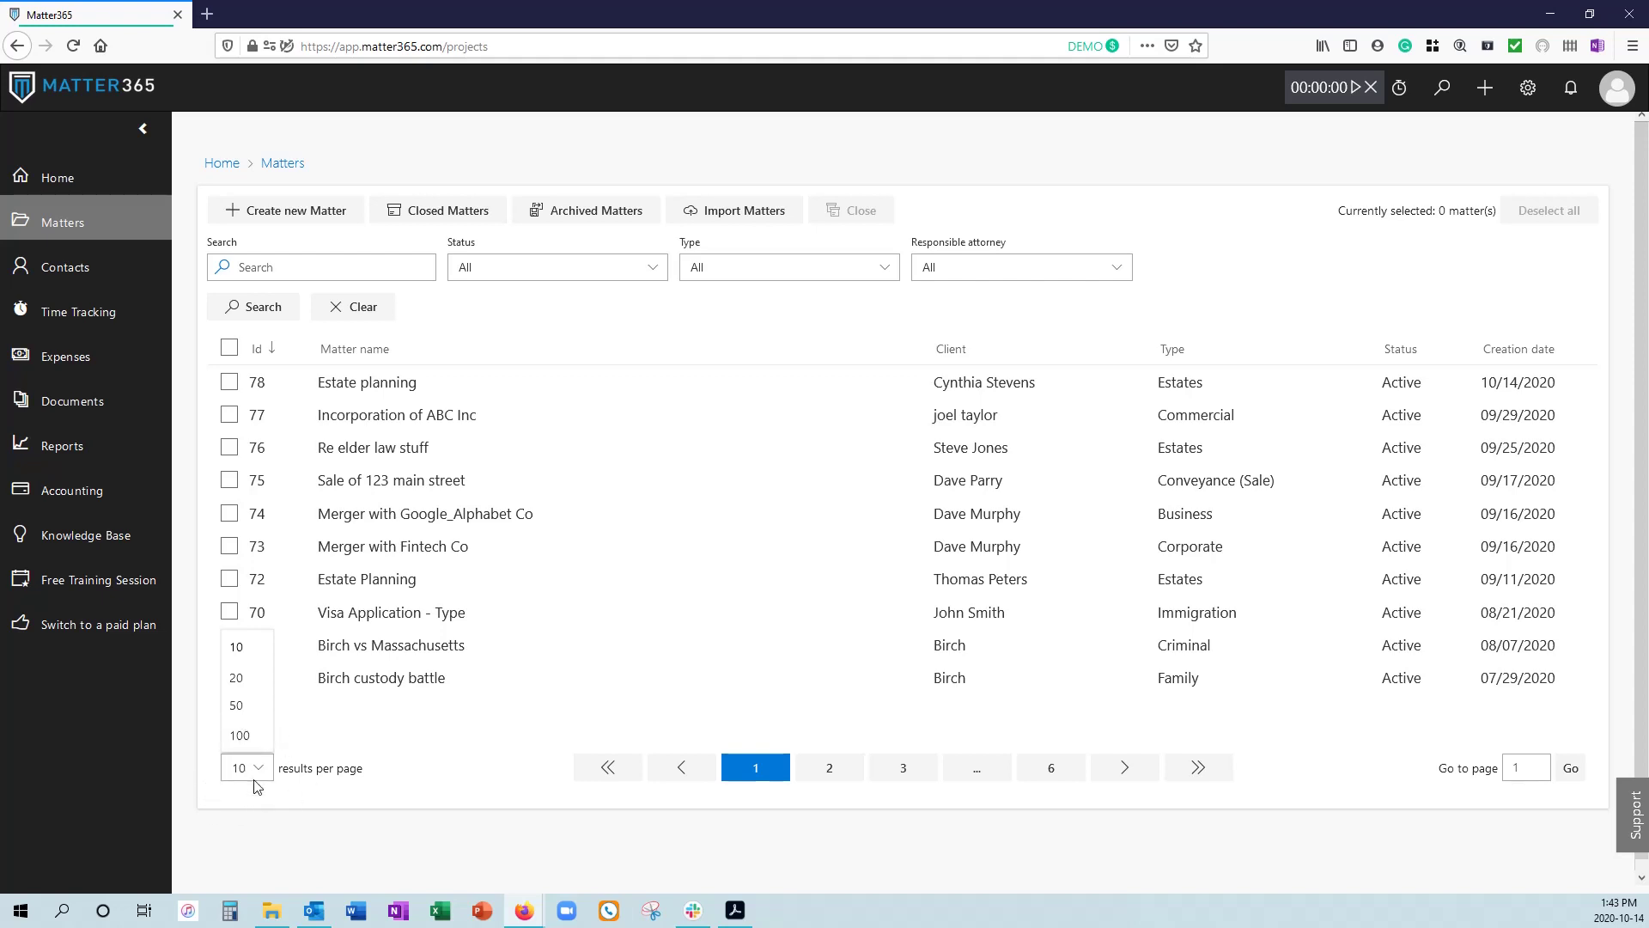
pyautogui.click(237, 705)
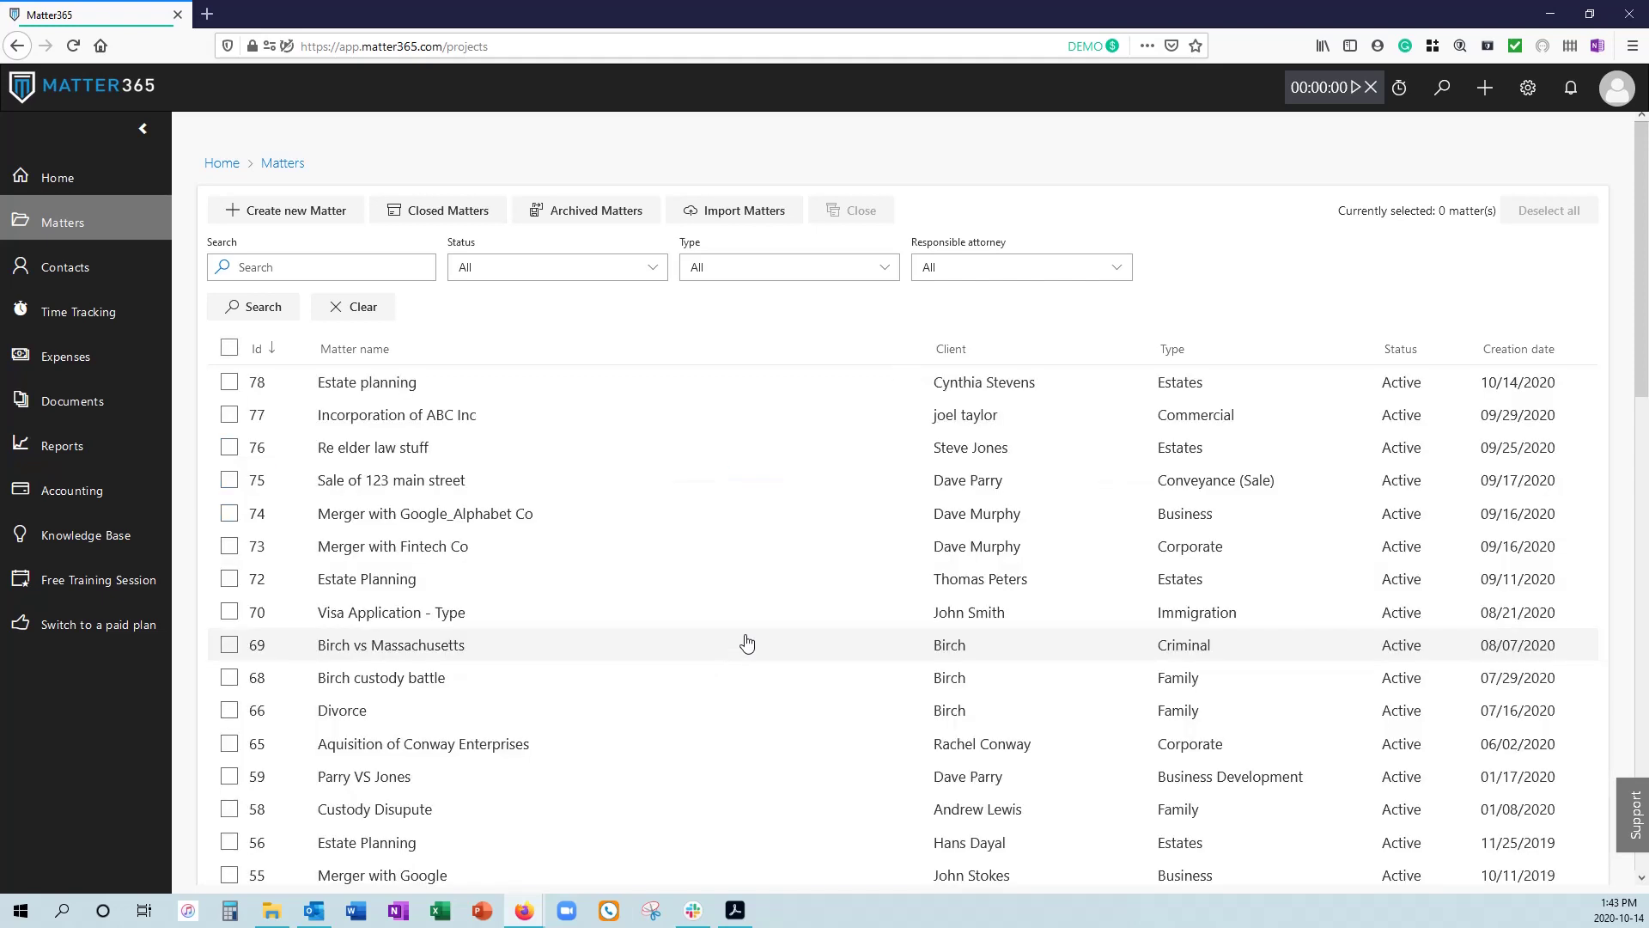
pyautogui.scroll(-9, 700, 610)
pyautogui.scroll(8, 700, 608)
pyautogui.scroll(1, 701, 605)
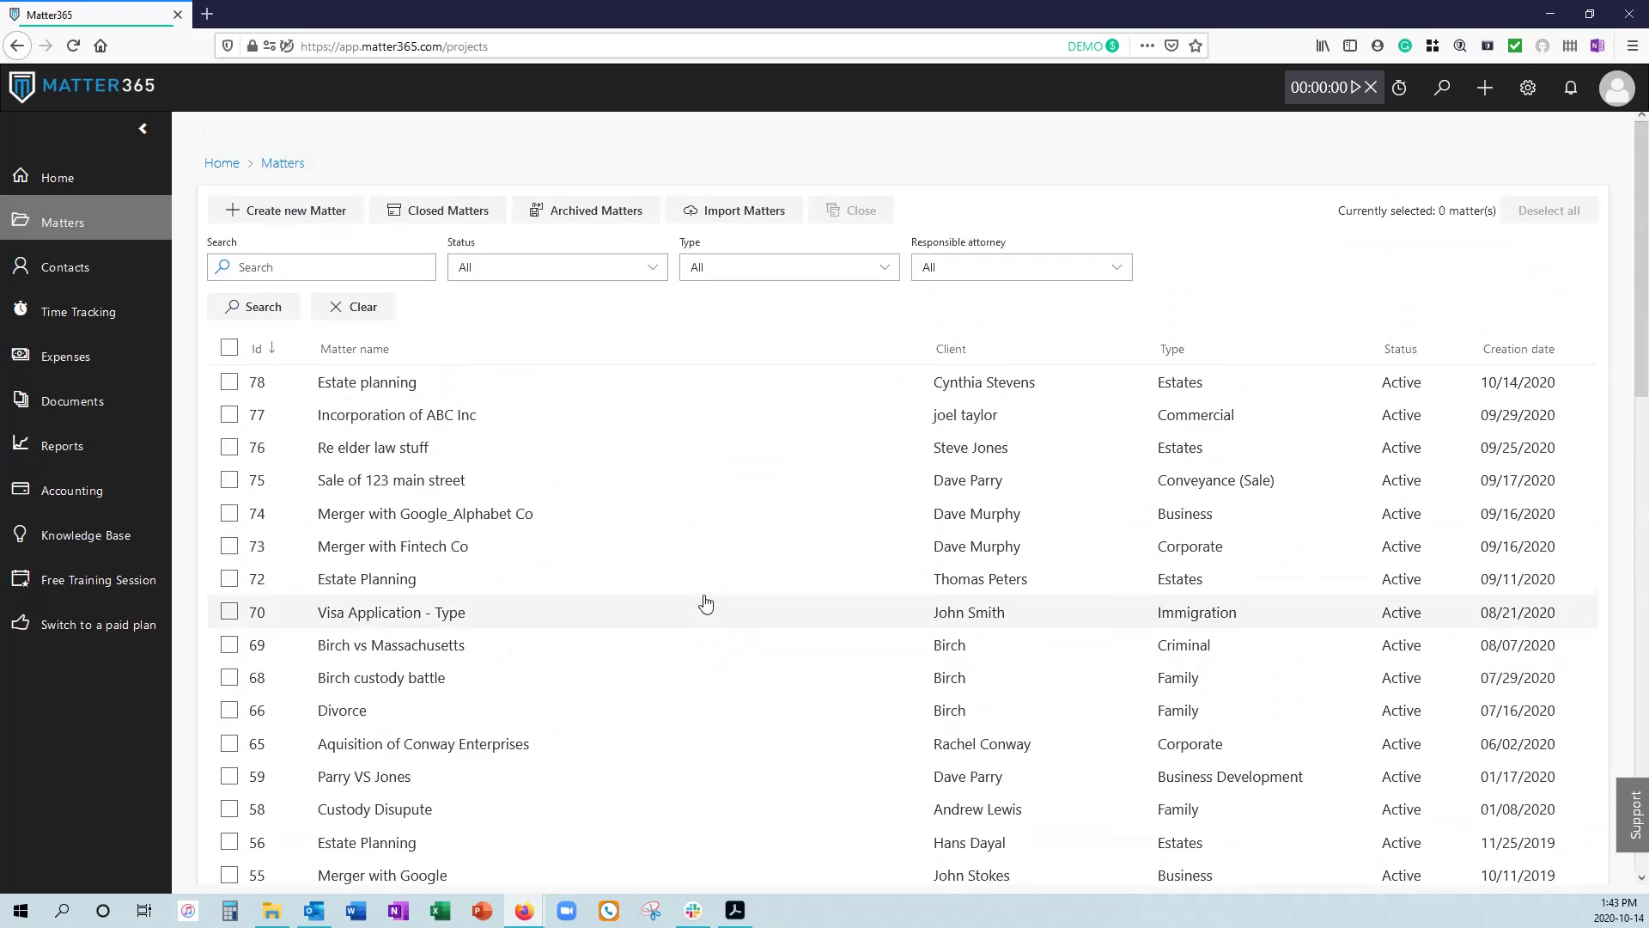
# Search the matters for 'dunn', then replace the search with 'pool'.
pyautogui.click(374, 271)
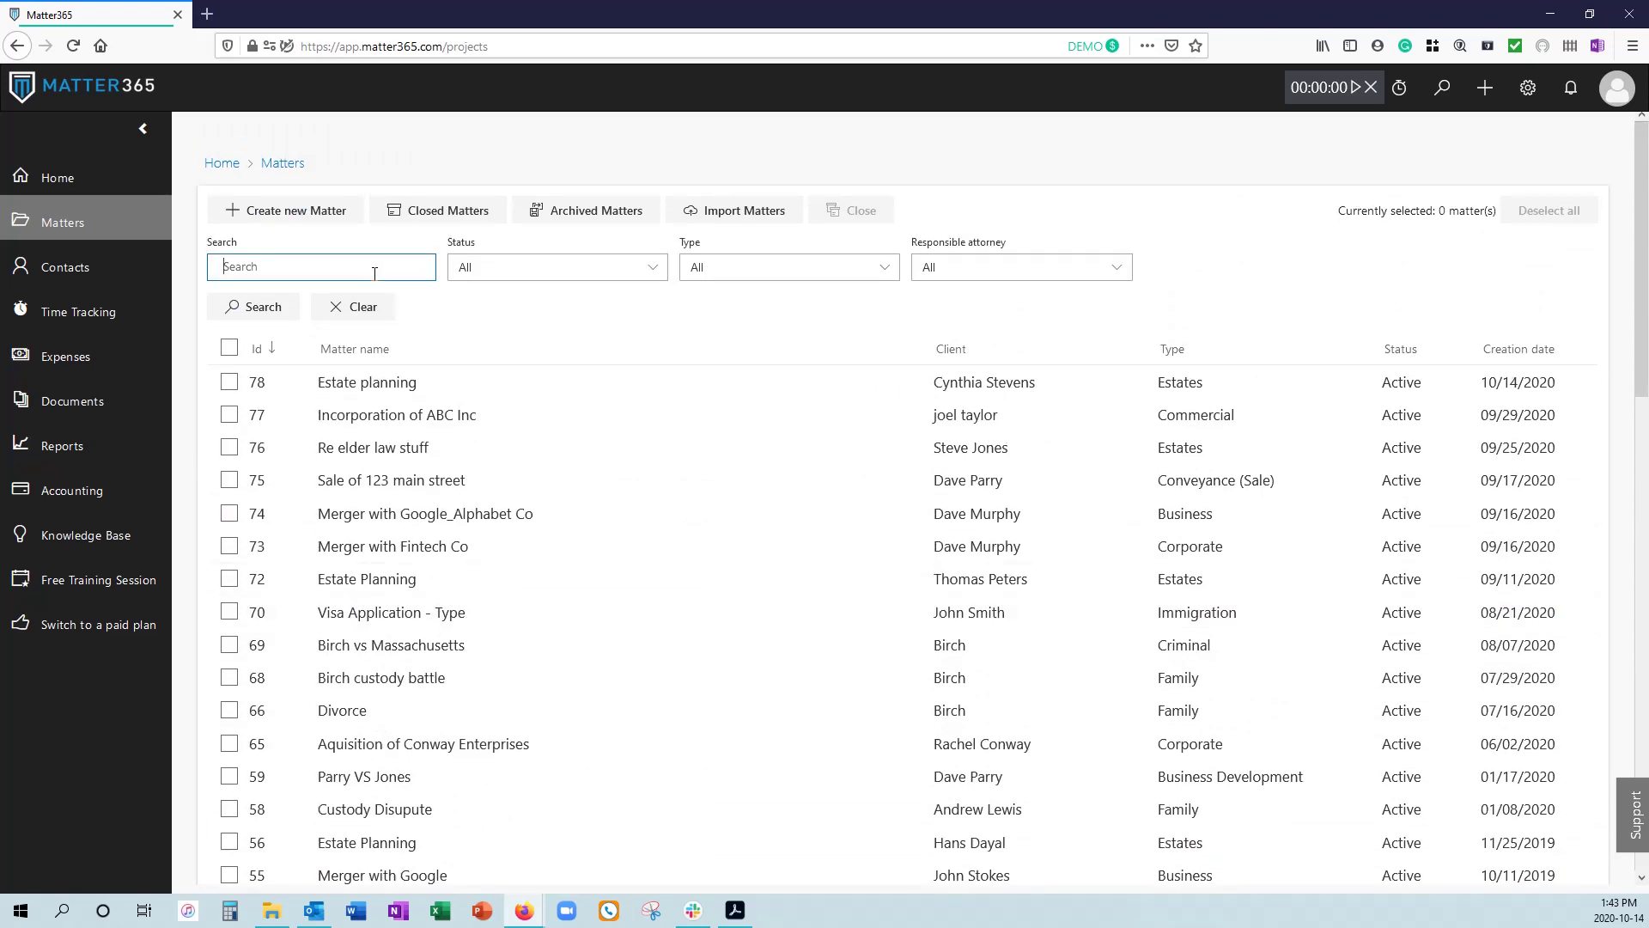
pyautogui.write('dunn')
pyautogui.press('Return')
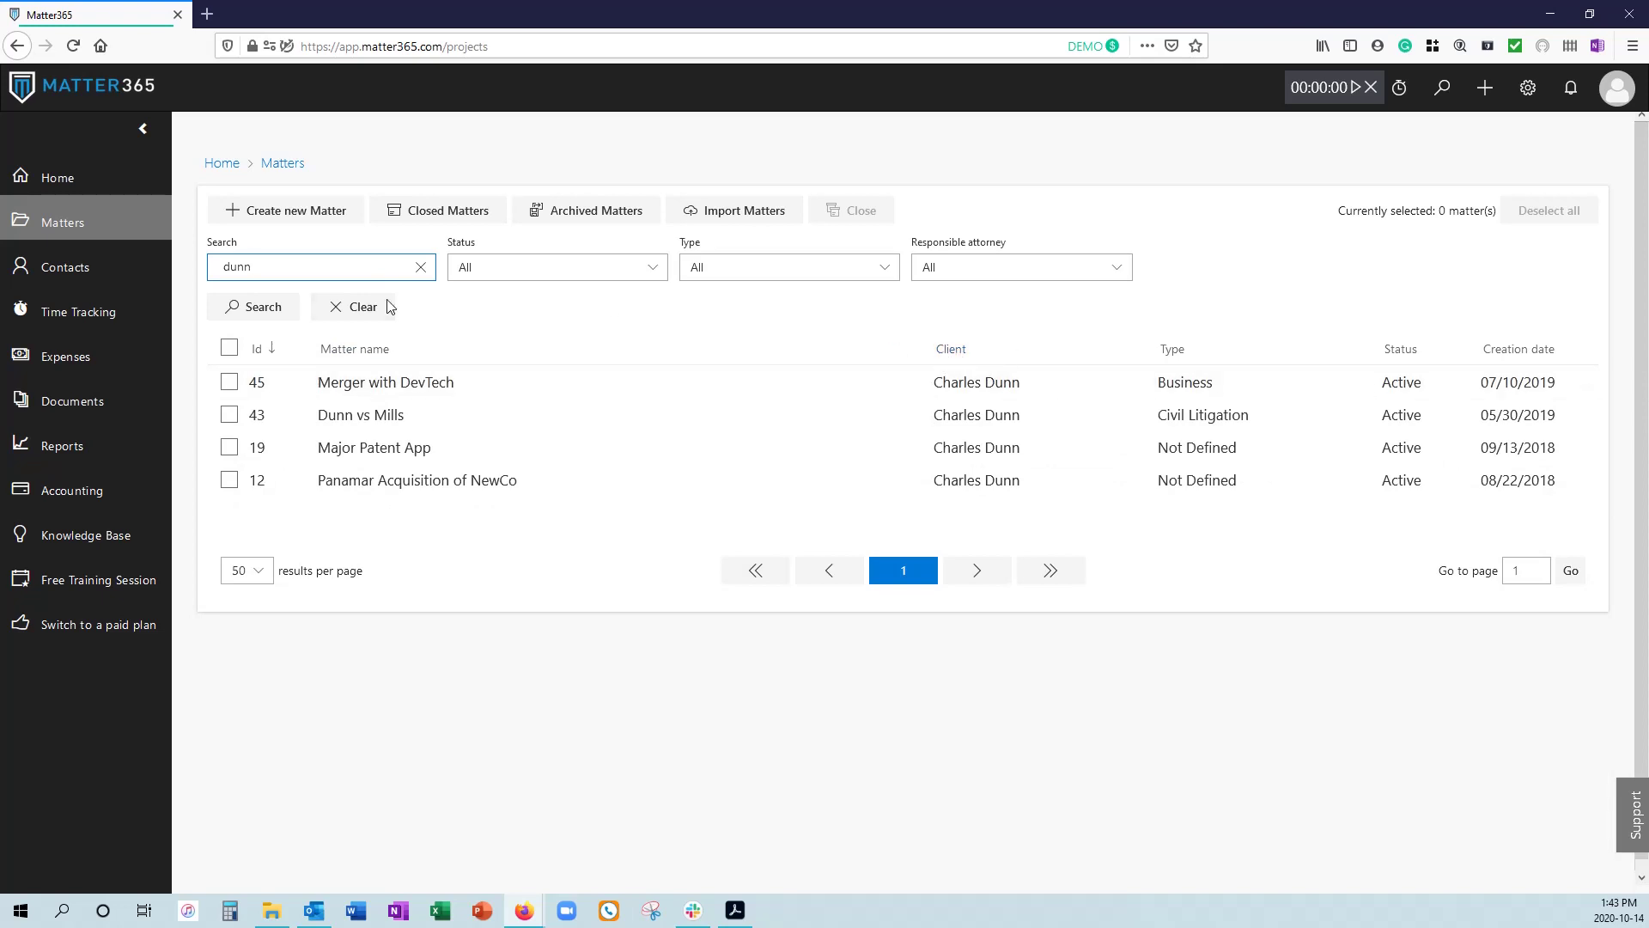
pyautogui.doubleClick(302, 269)
pyautogui.write('po')
pyautogui.press('Return')
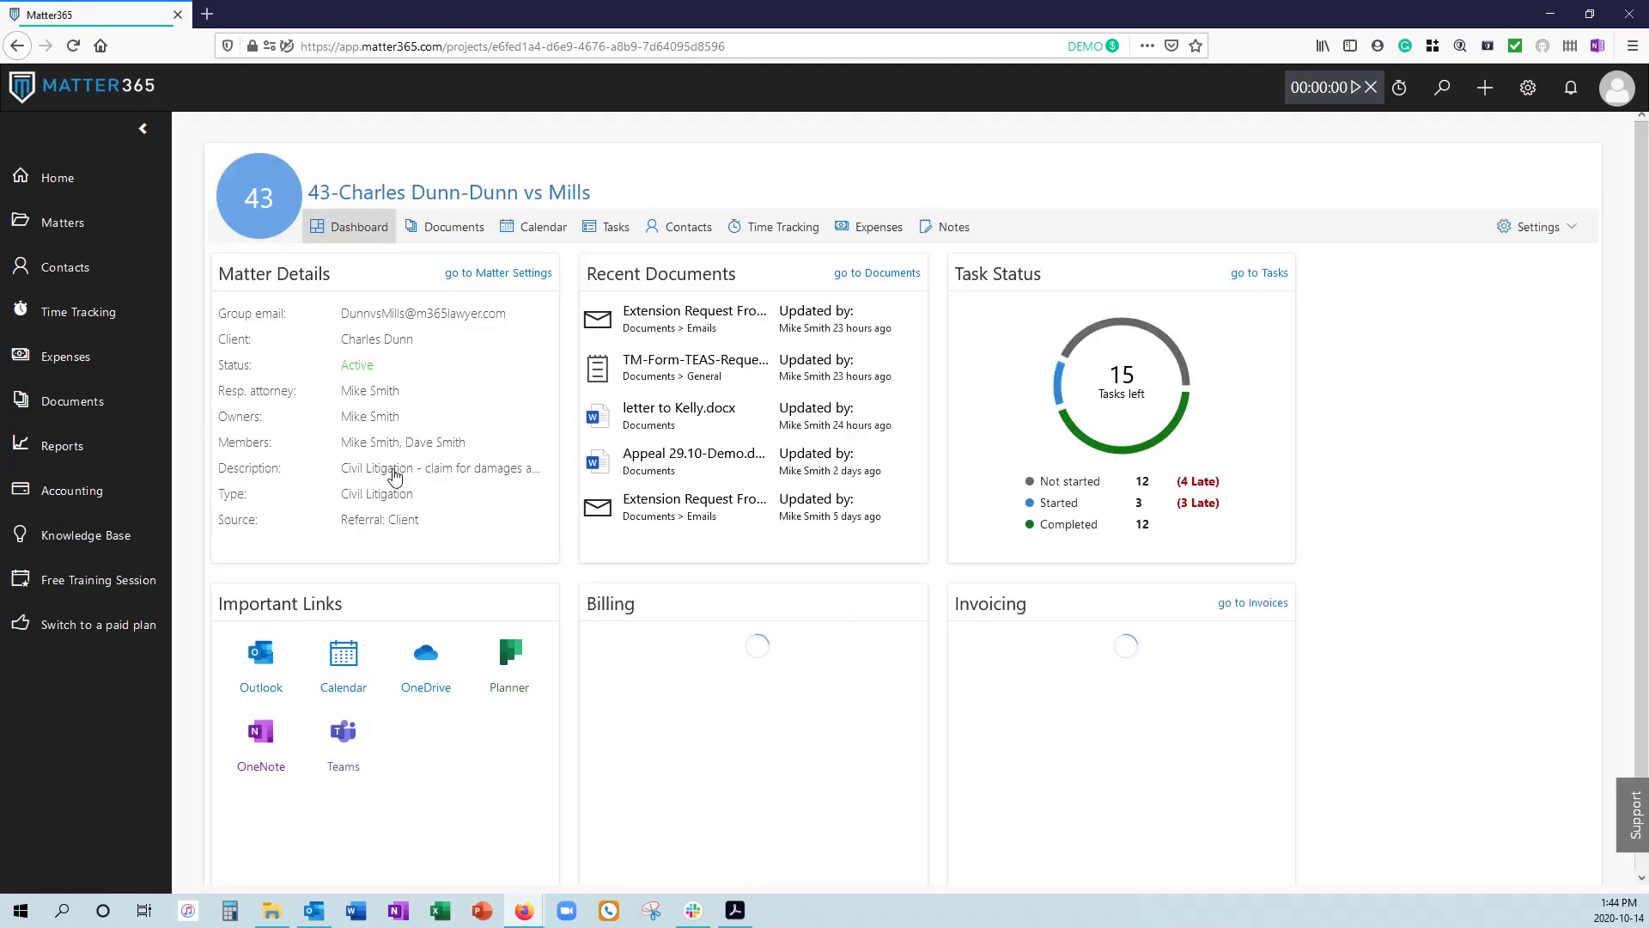
# Read matter 43's full roof-top pool description, then go to the Contacts list.
pyautogui.click(394, 471)
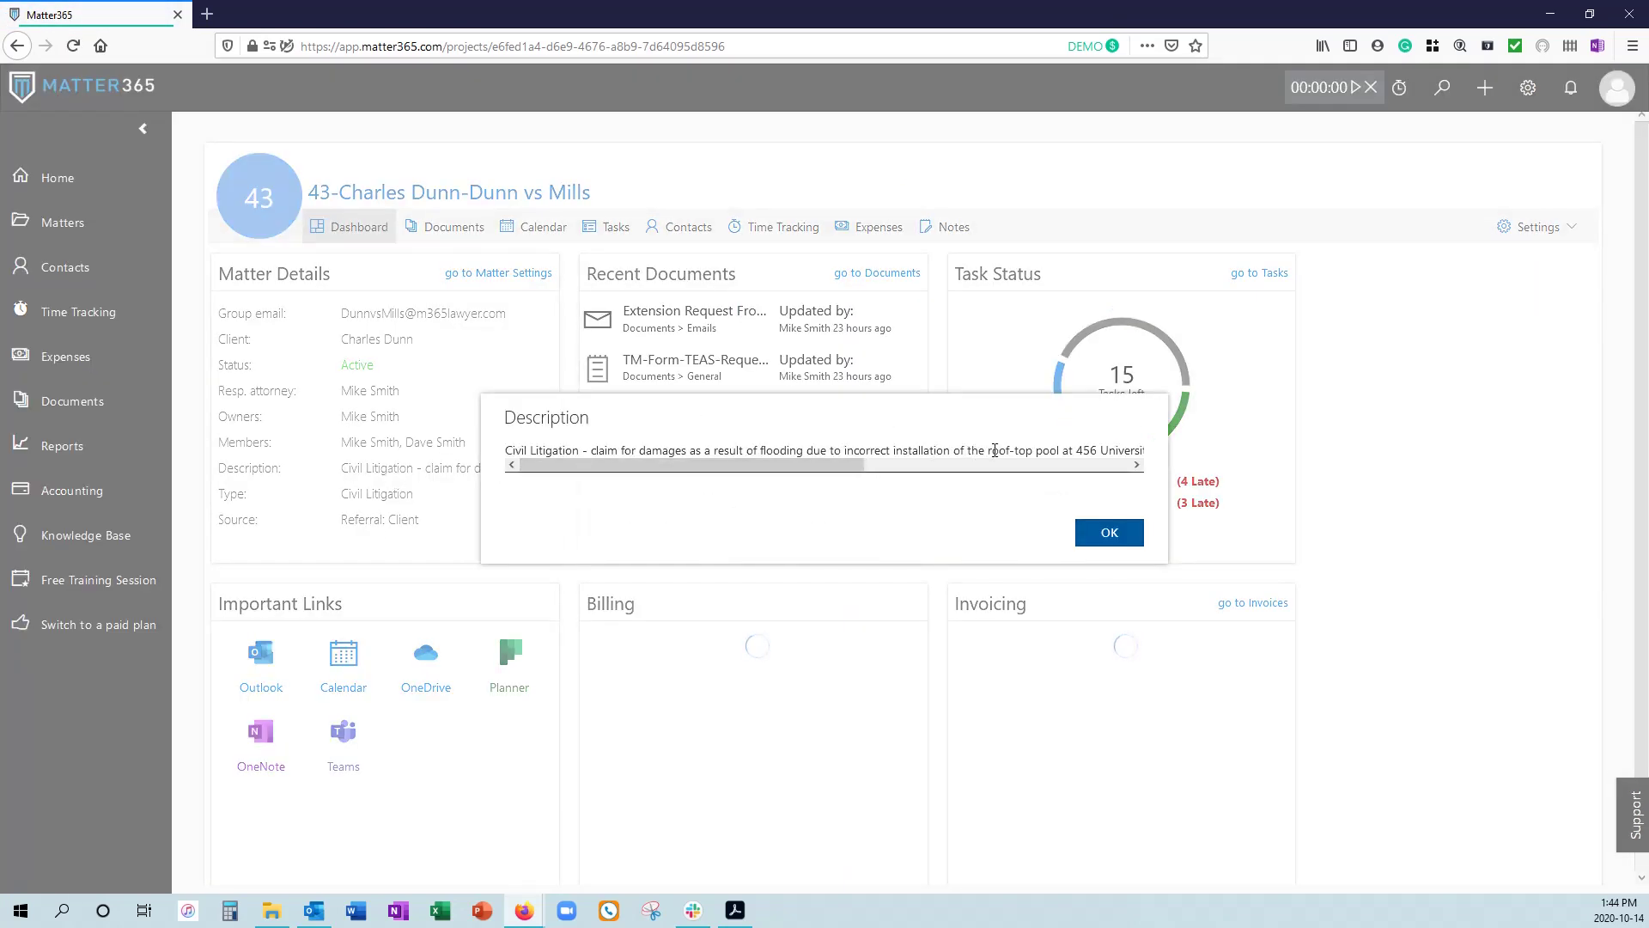
pyautogui.moveTo(990, 450); pyautogui.dragTo(1070, 450)
pyautogui.click(1112, 532)
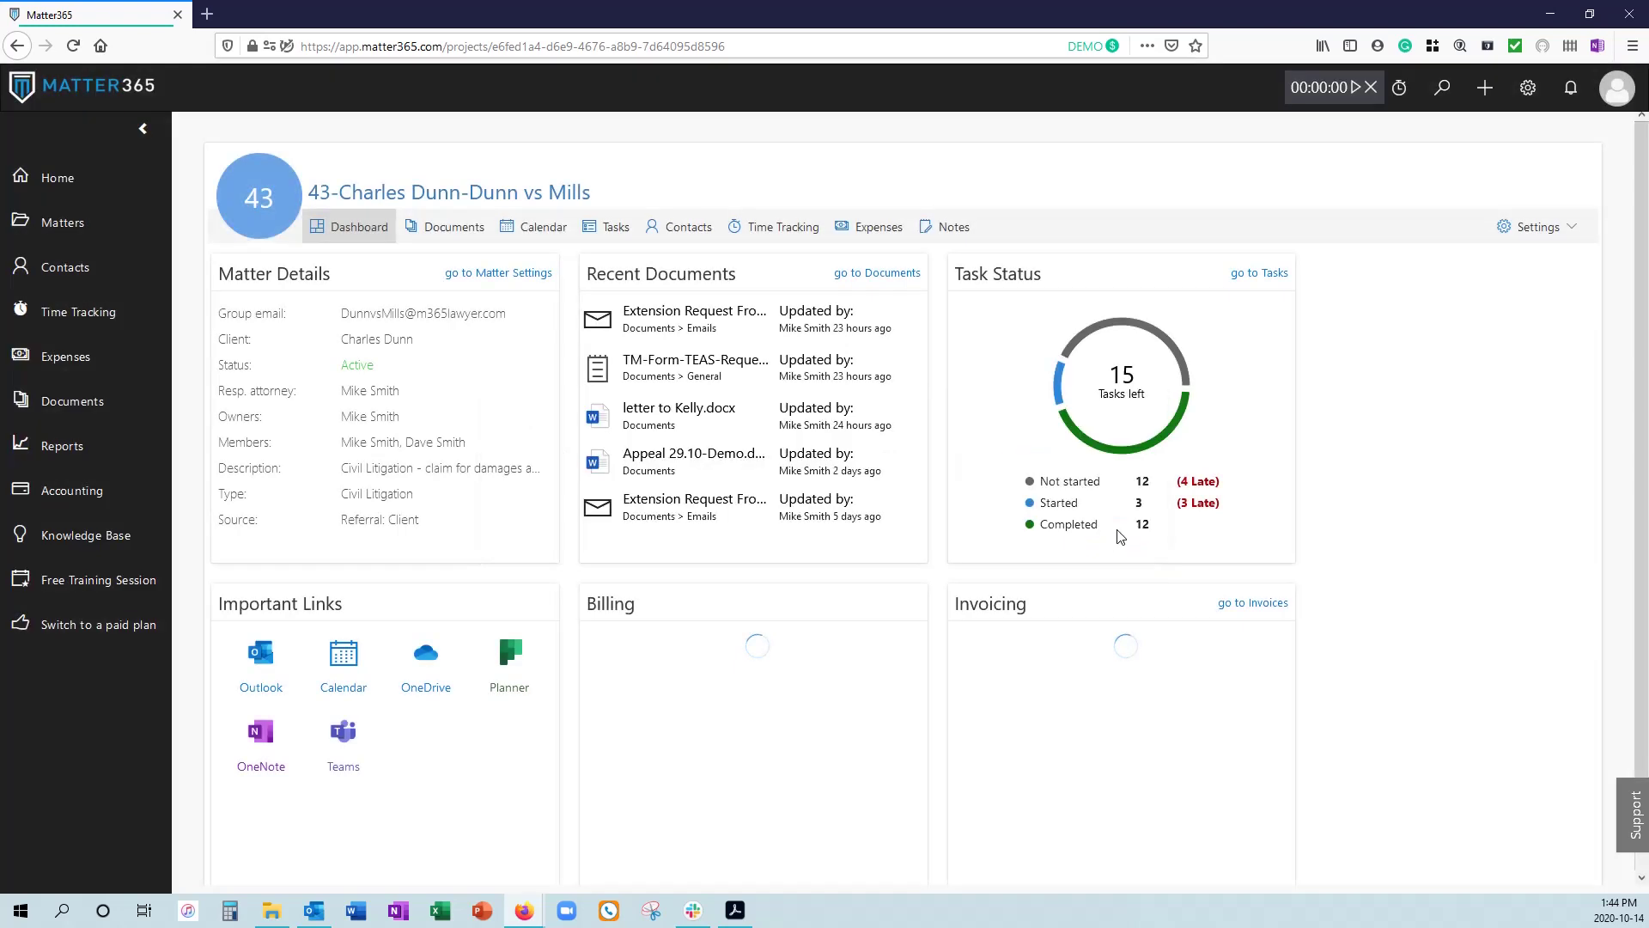
pyautogui.click(79, 222)
pyautogui.click(86, 267)
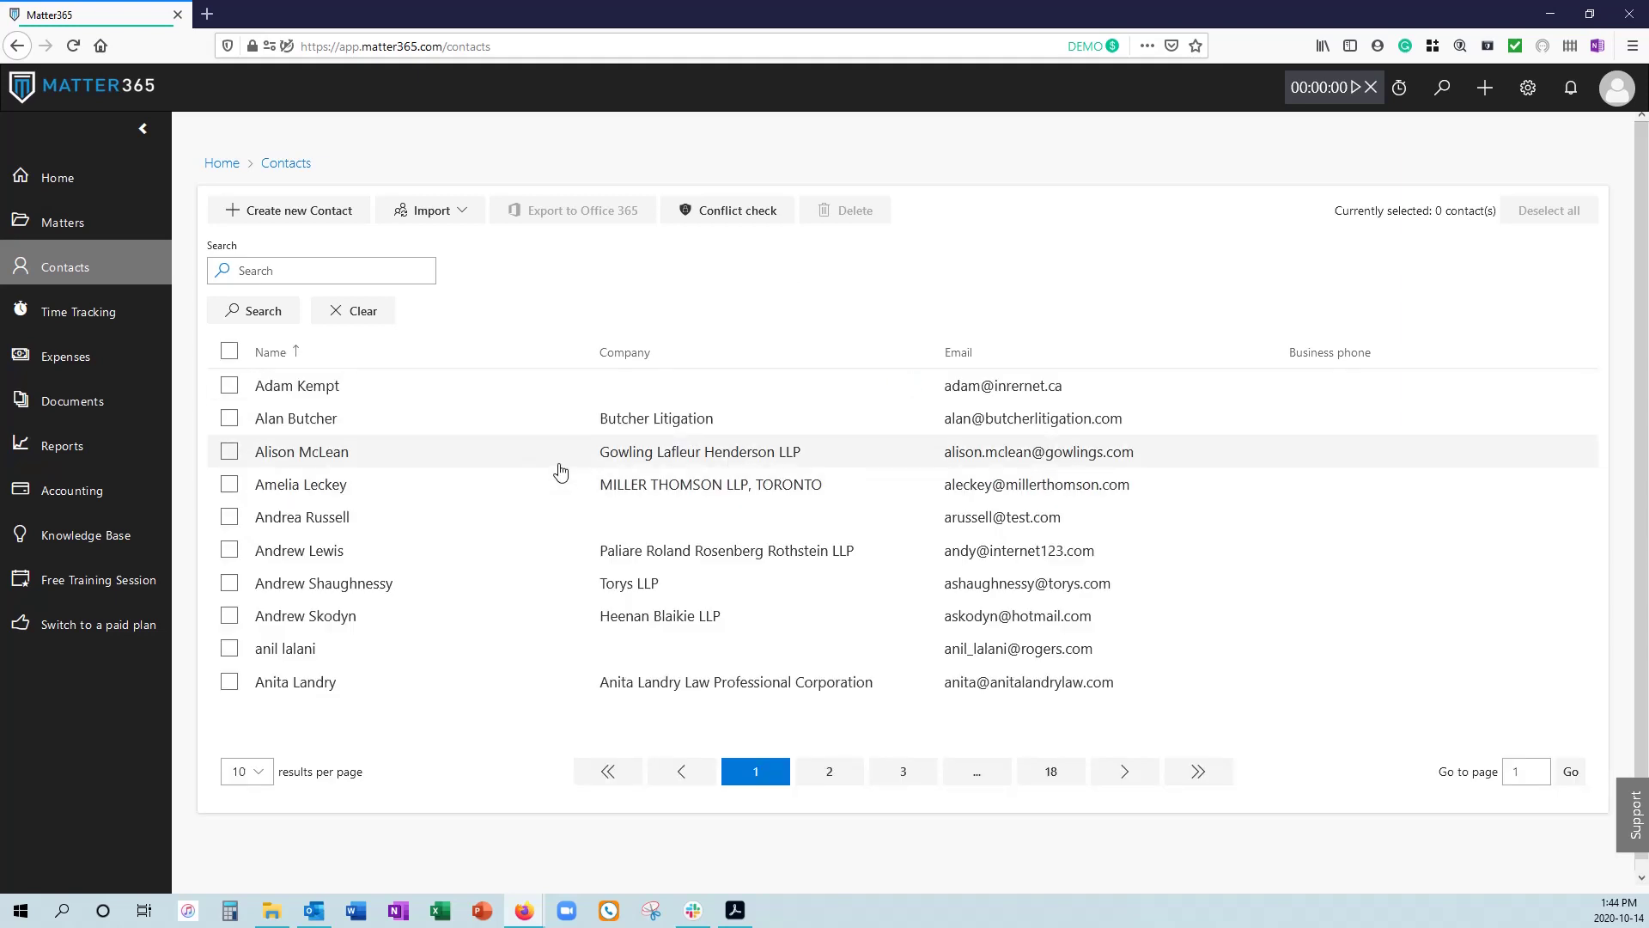
# Search contacts for 'dave', then replace the search with 'miller'.
pyautogui.click(324, 269)
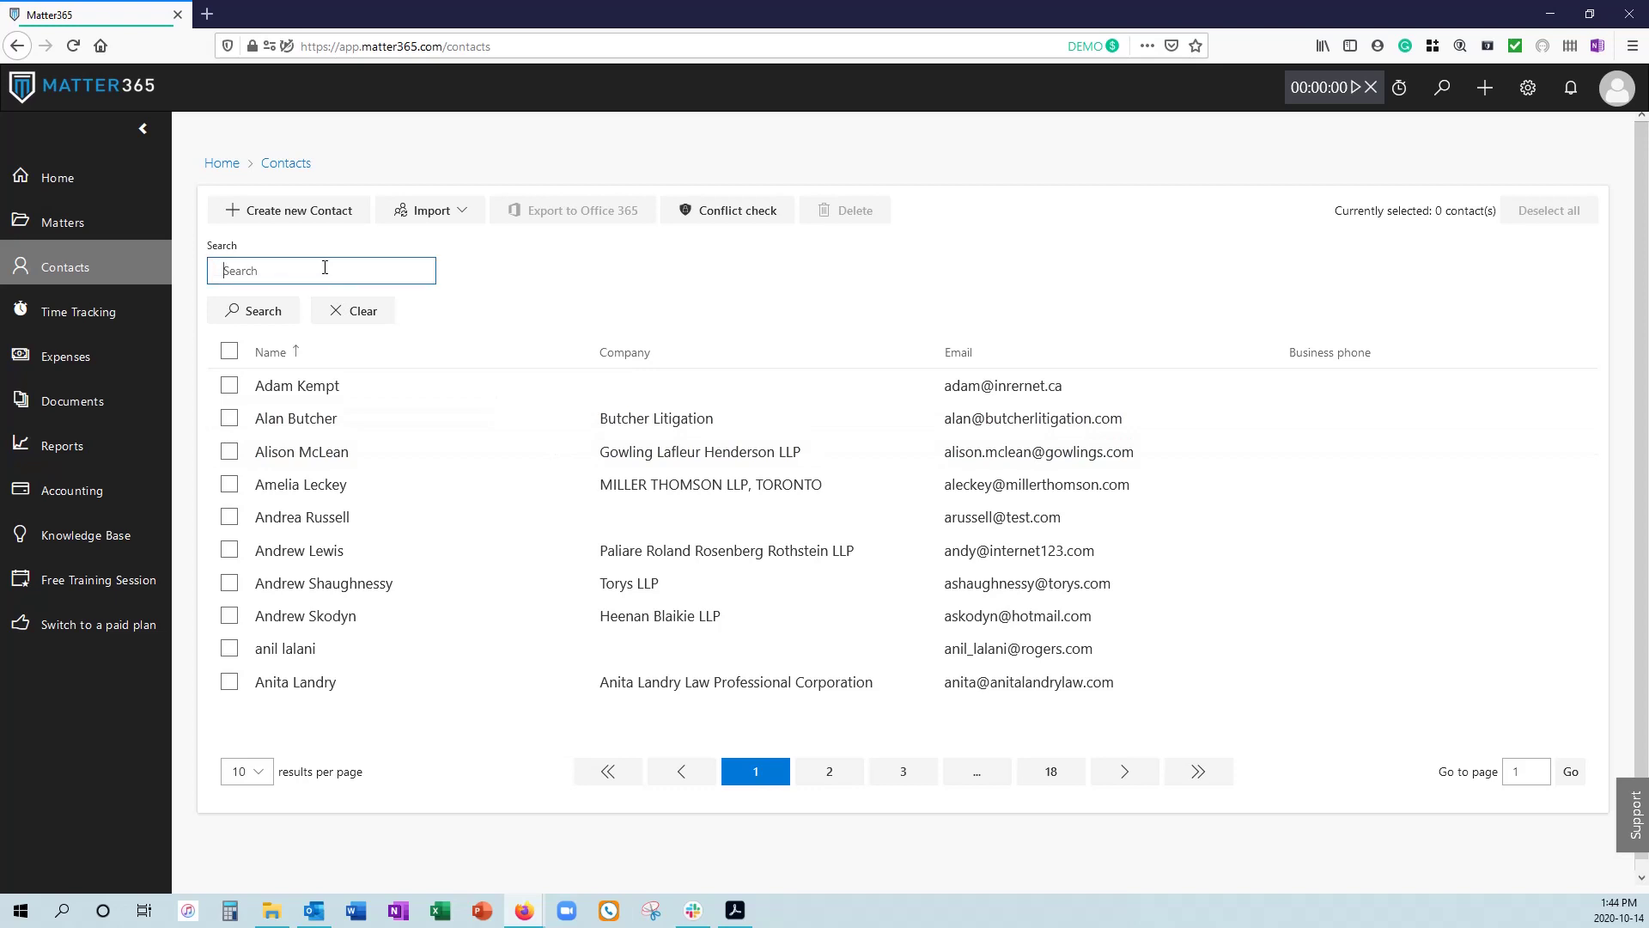
pyautogui.write('dave')
pyautogui.press('Return')
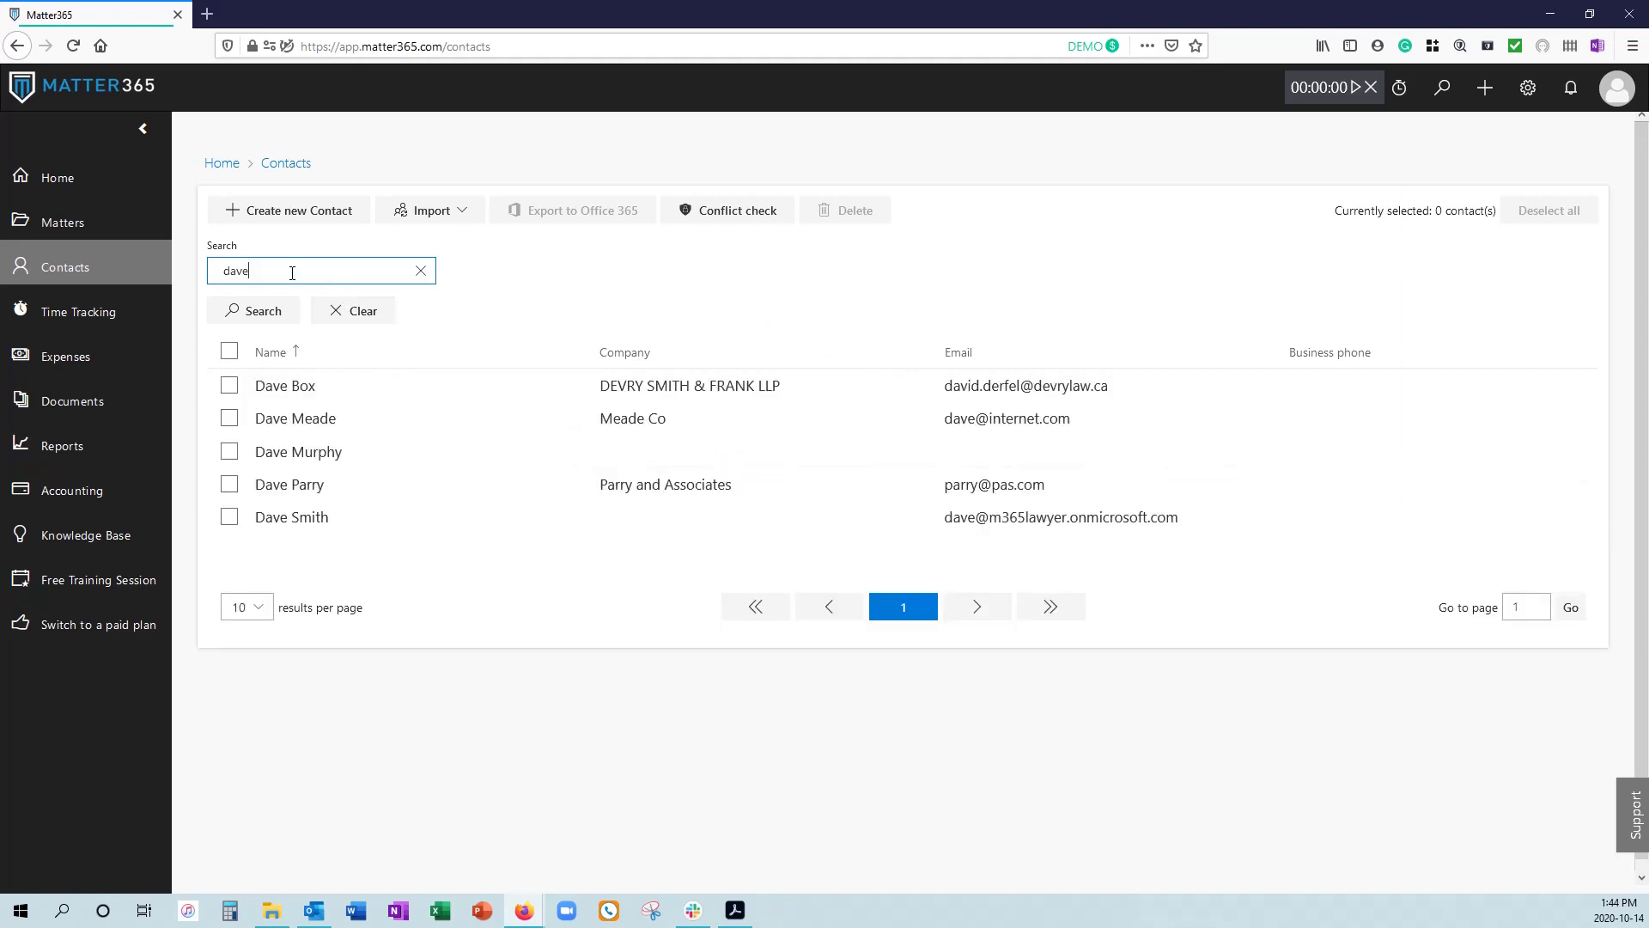
pyautogui.doubleClick(236, 272)
pyautogui.write('miller')
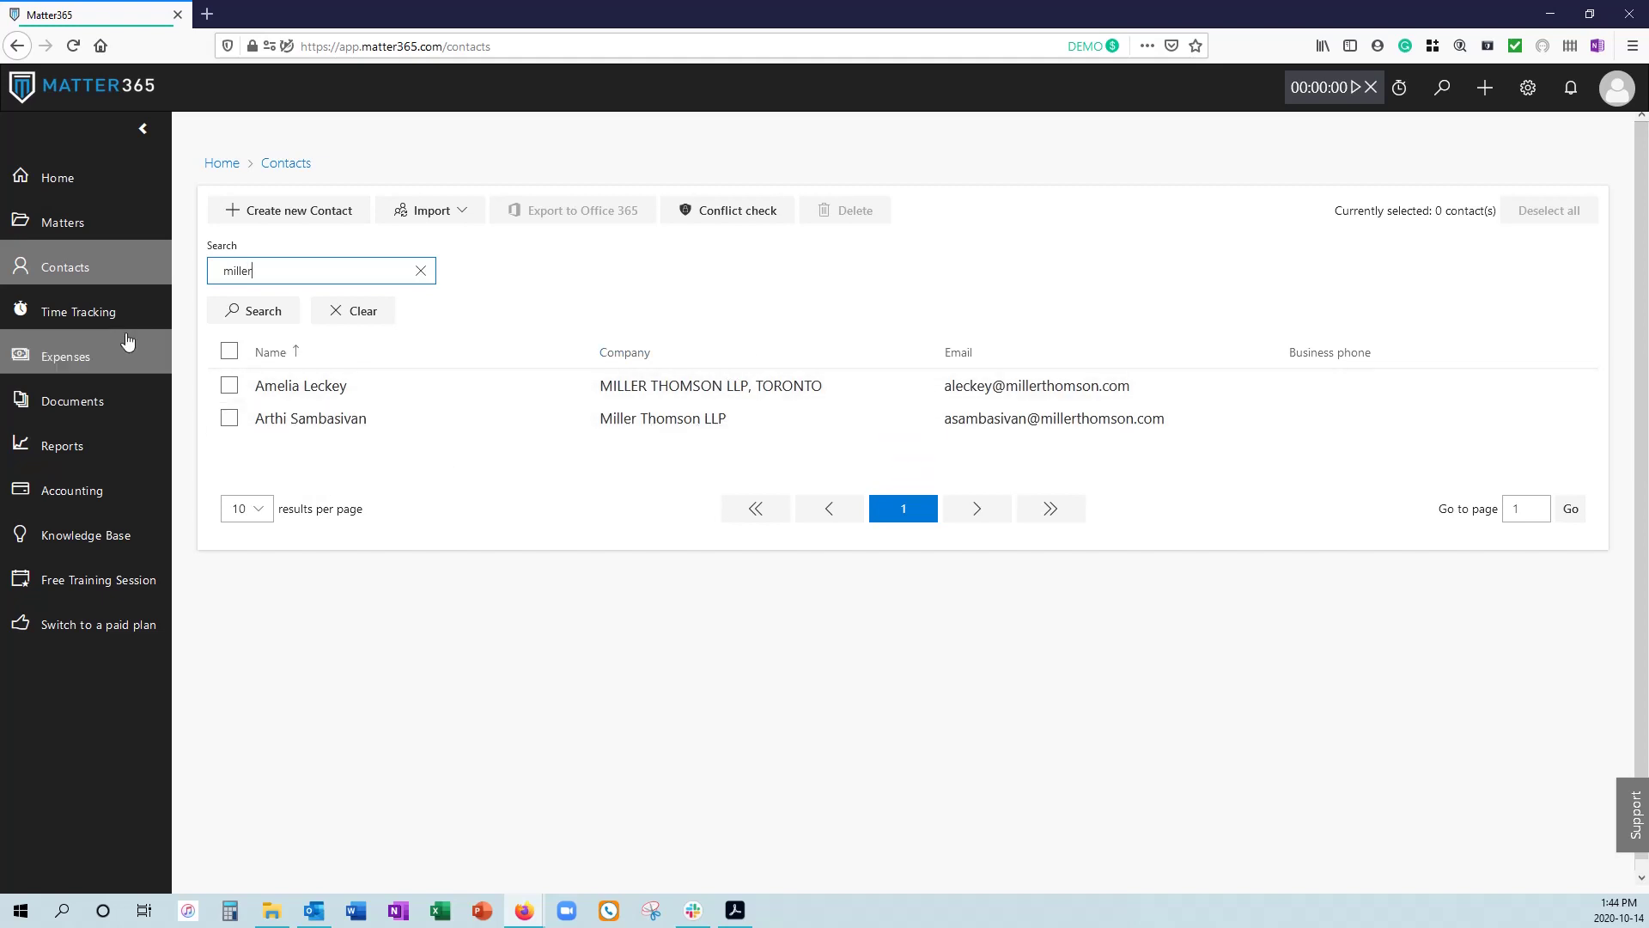
# In Documents, search for 'patent' and expand Patent lawsuit-12 to list its documents.
pyautogui.click(83, 411)
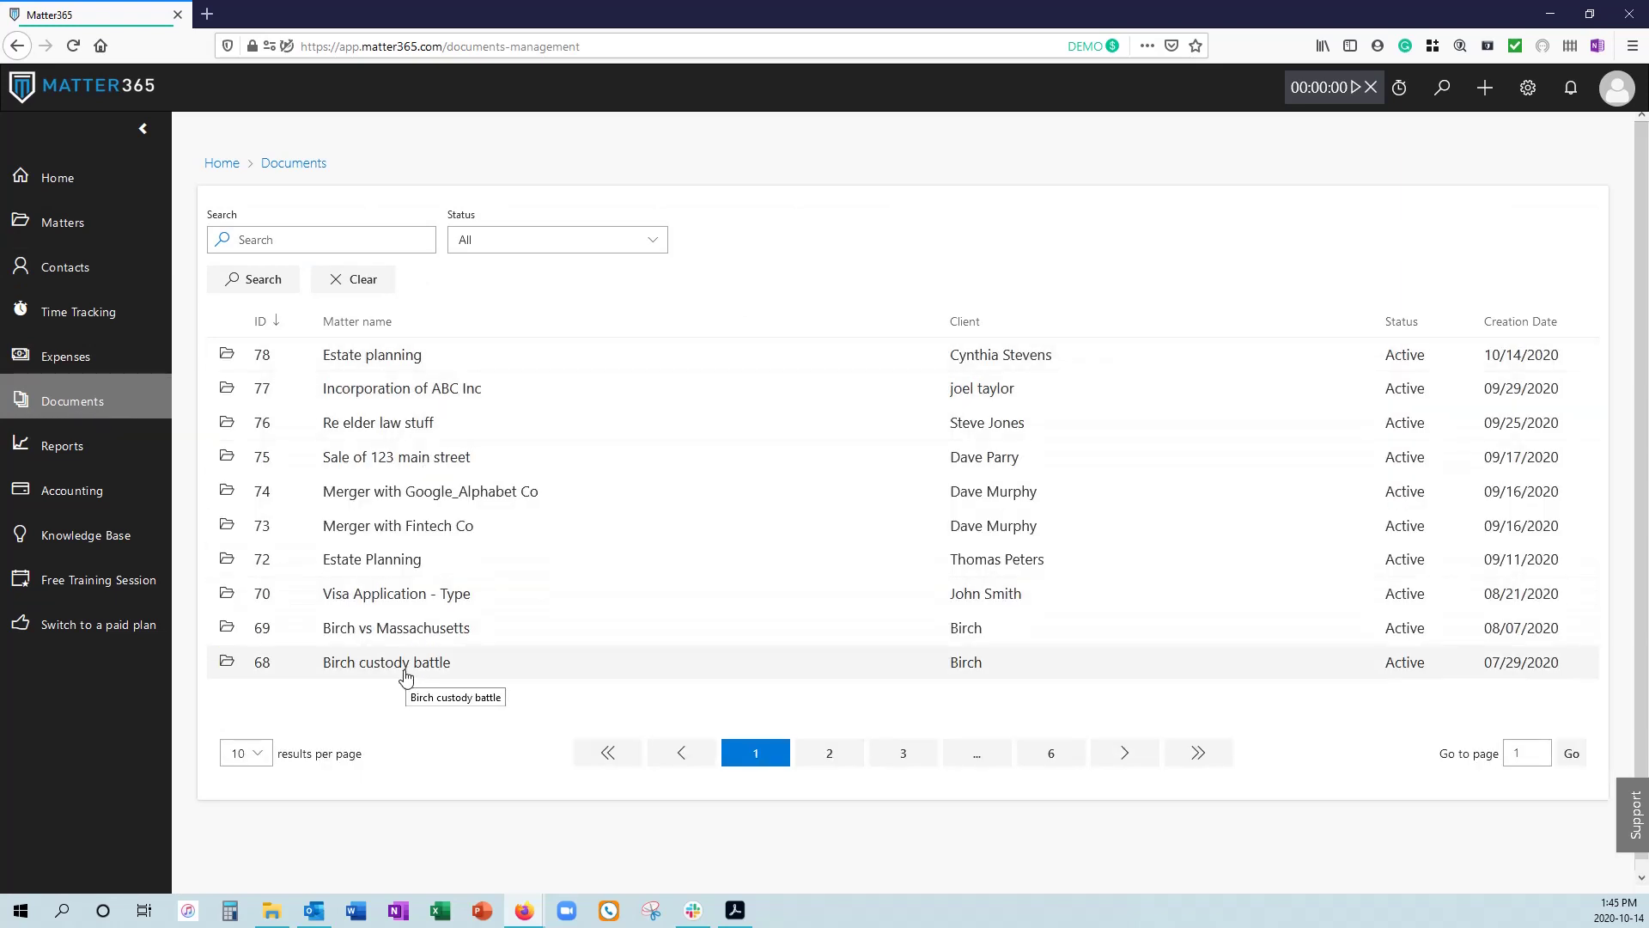
pyautogui.click(284, 241)
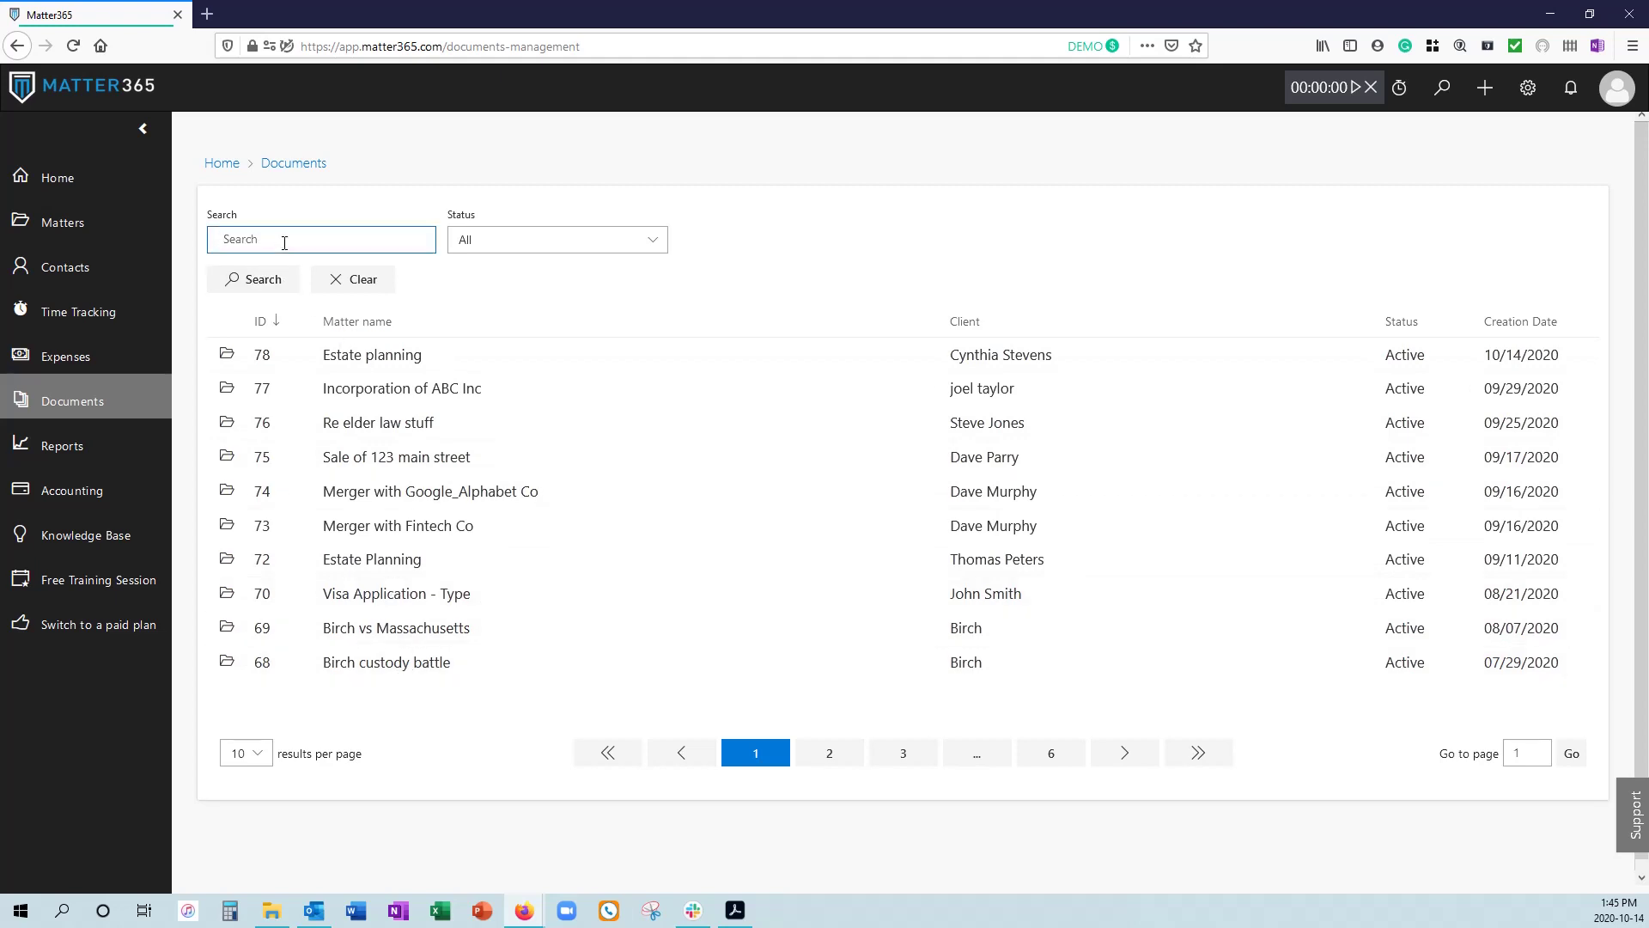
pyautogui.write('patent')
pyautogui.press('Return')
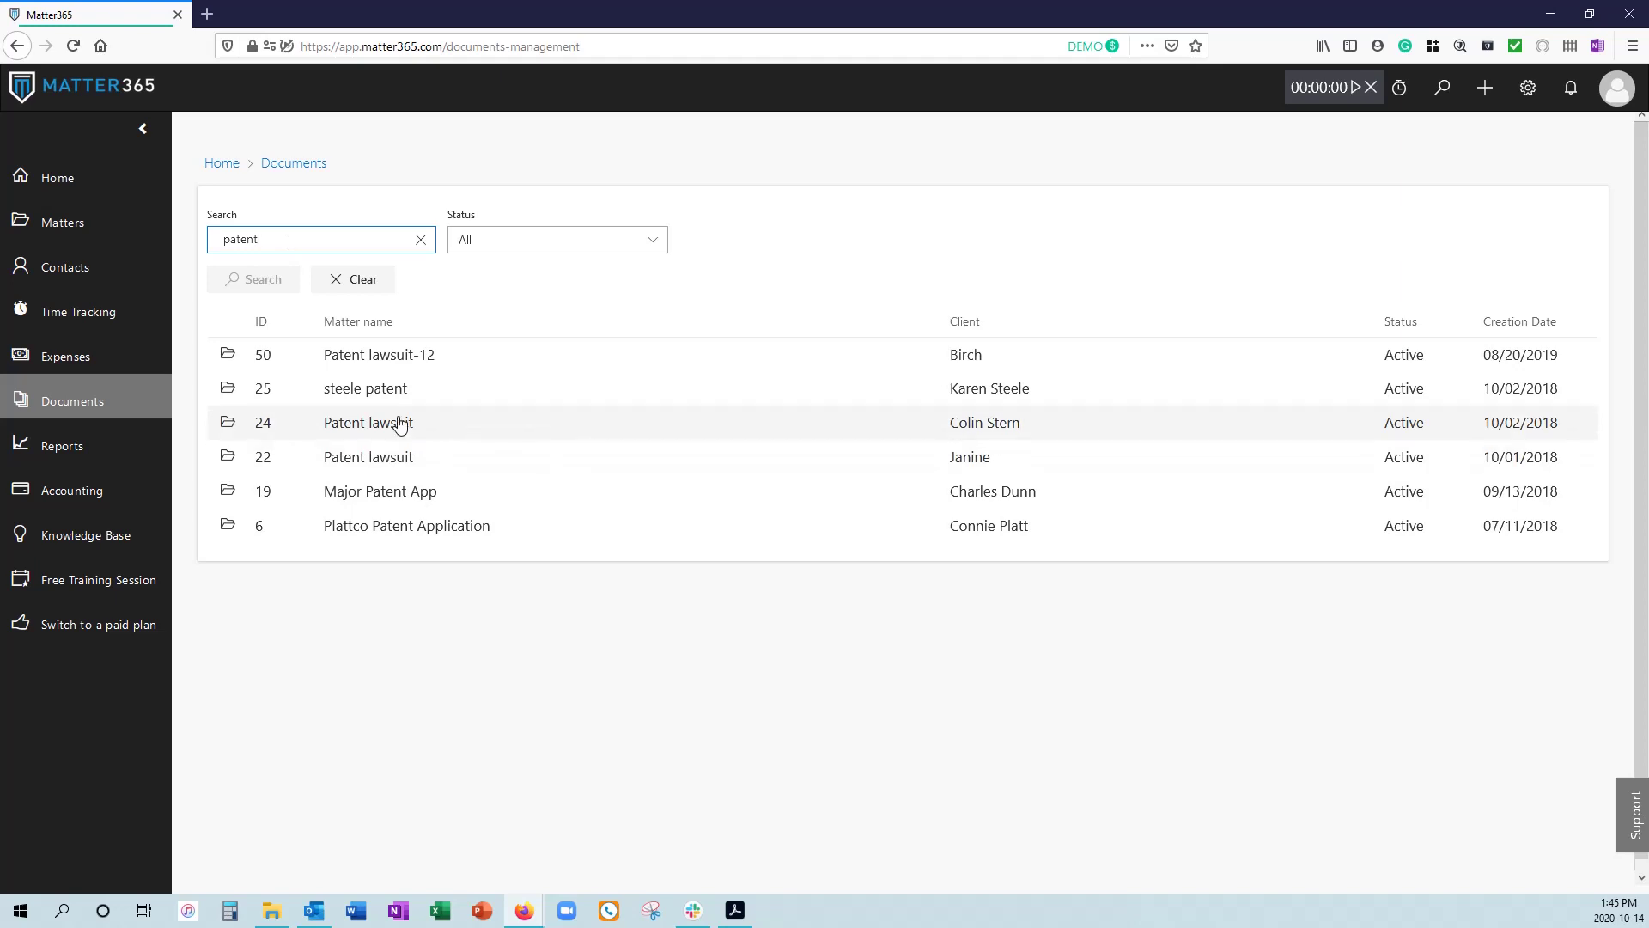
pyautogui.click(359, 370)
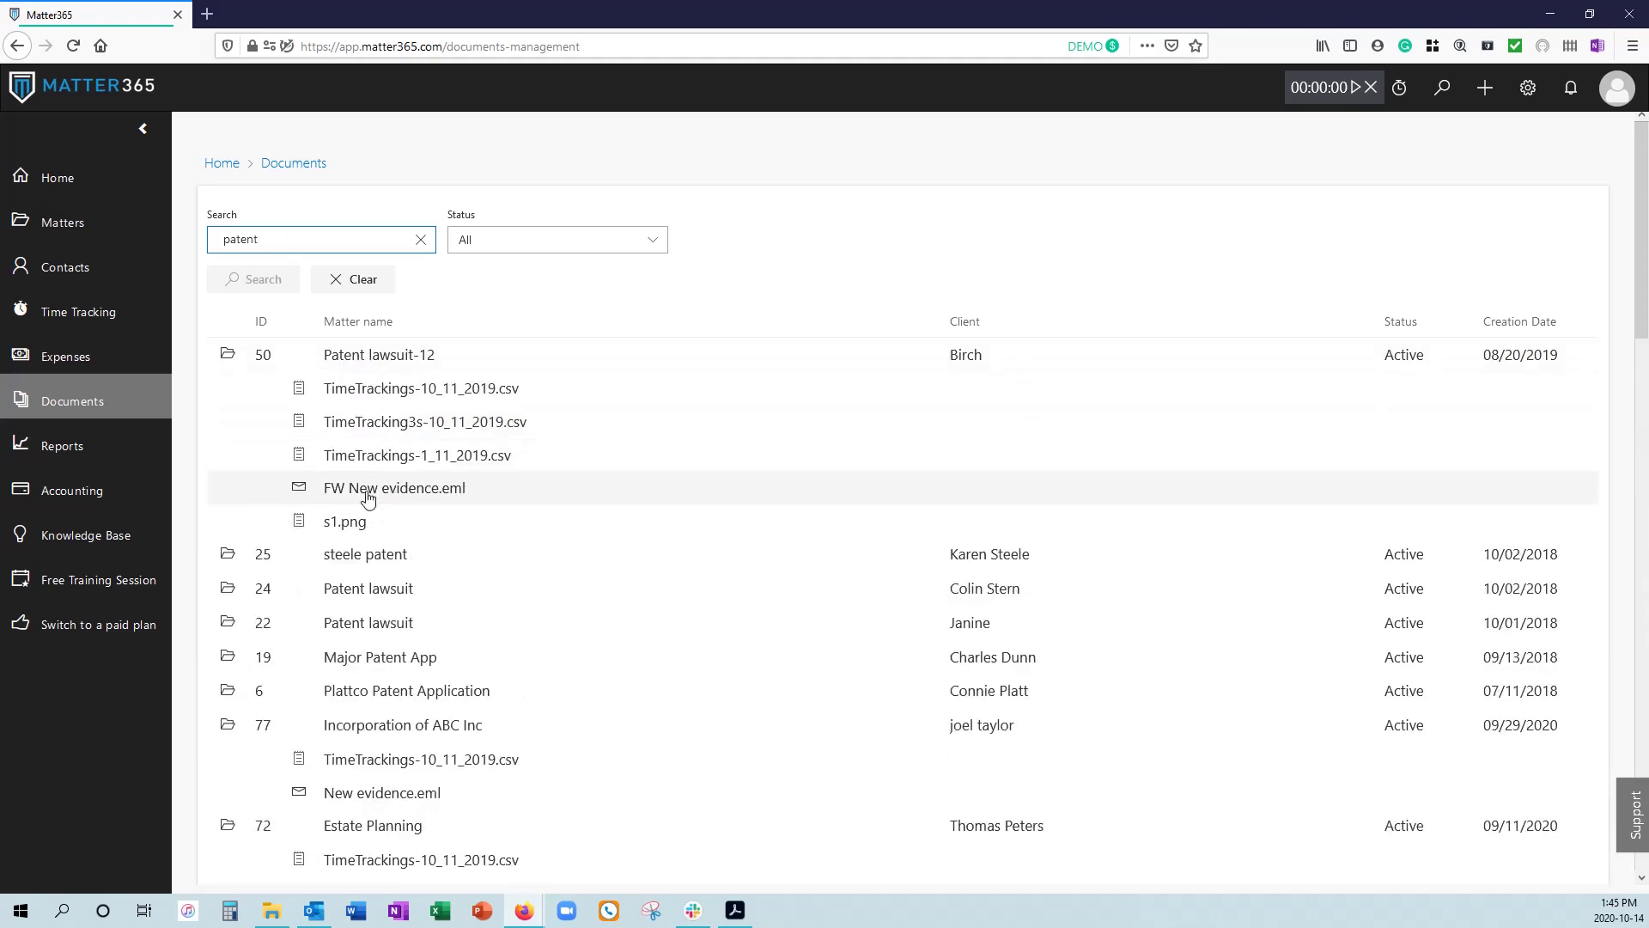
pyautogui.scroll(-3, 593, 577)
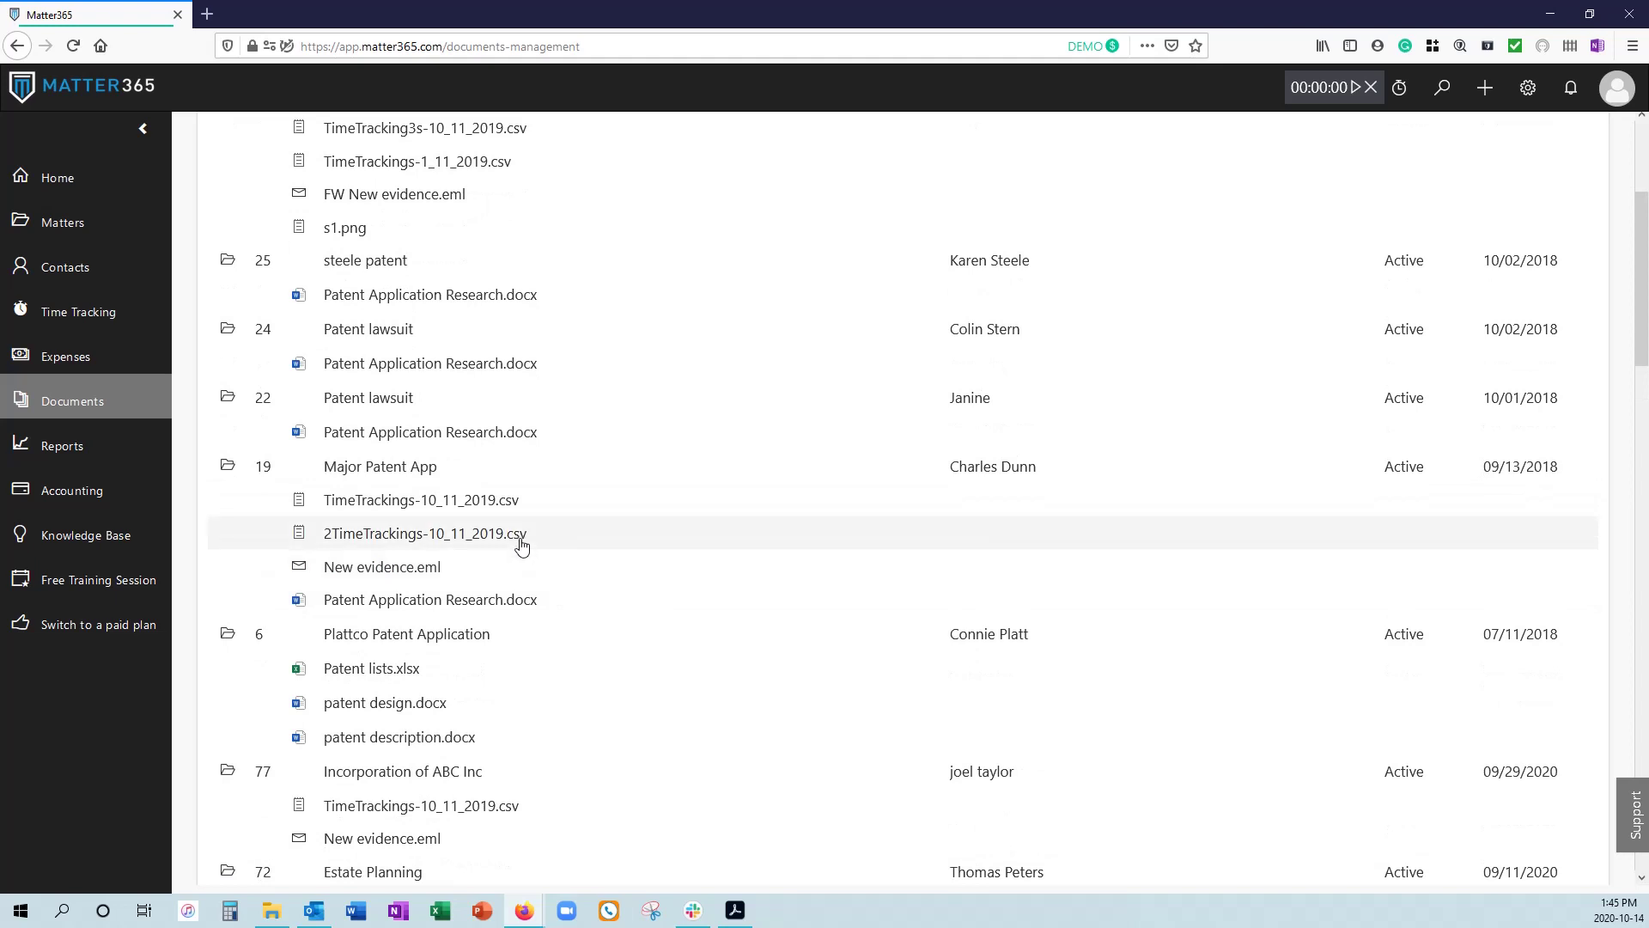
# View Major Patent App's folders, then go back and search documents for 'patent' again.
pyautogui.click(362, 472)
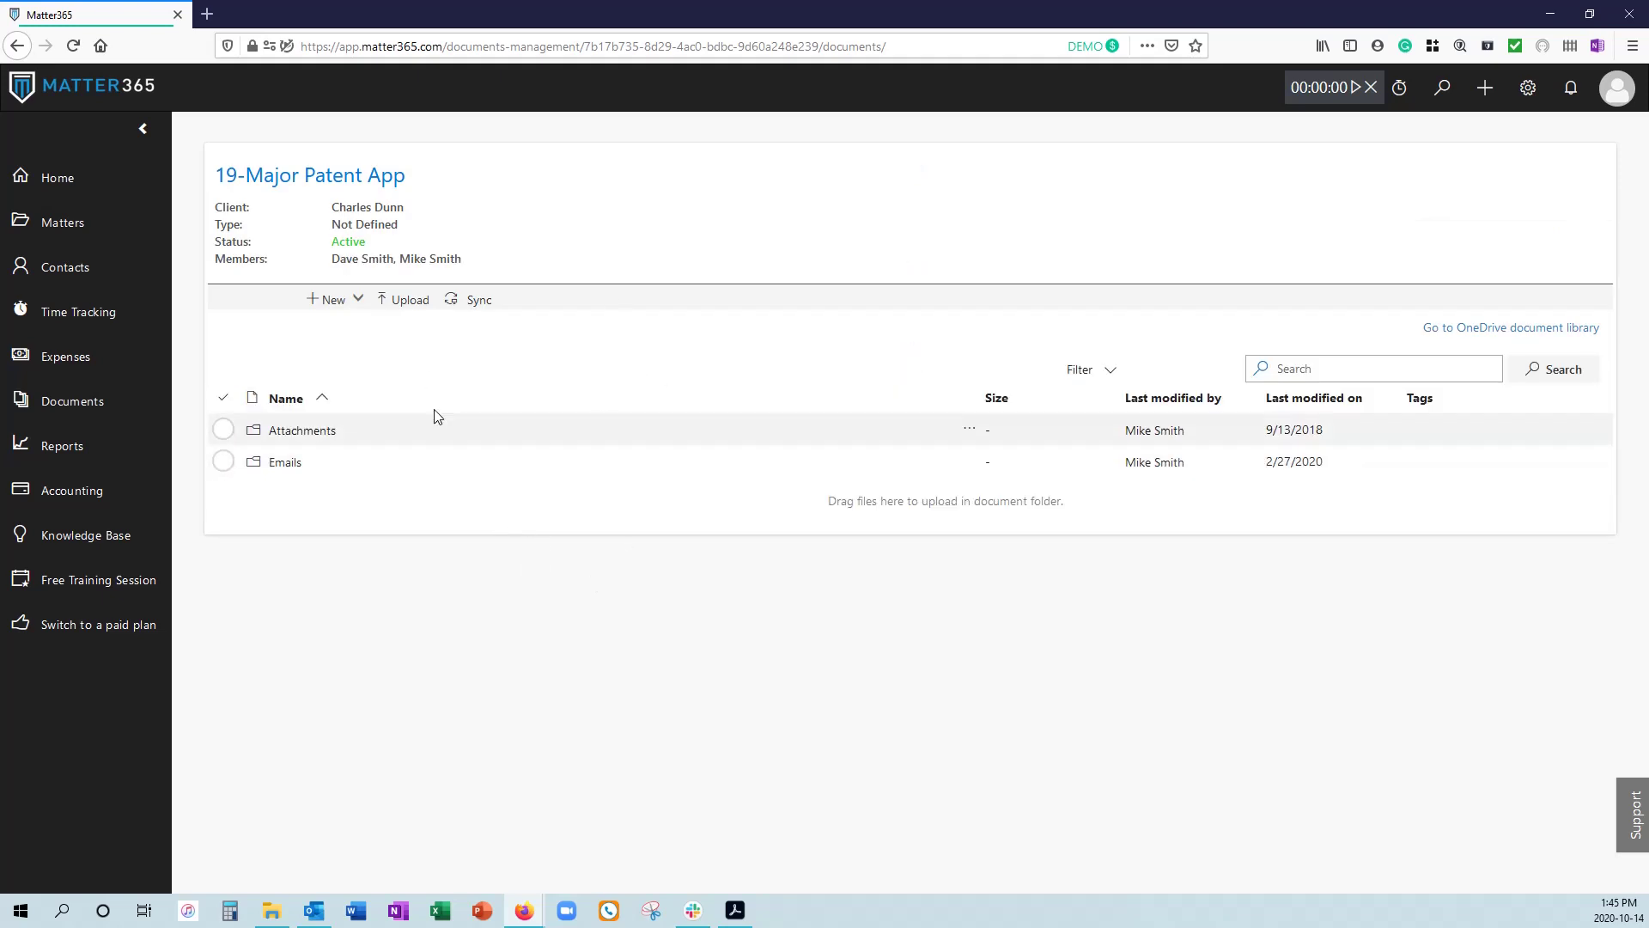
pyautogui.click(21, 45)
pyautogui.click(324, 240)
pyautogui.write('pa')
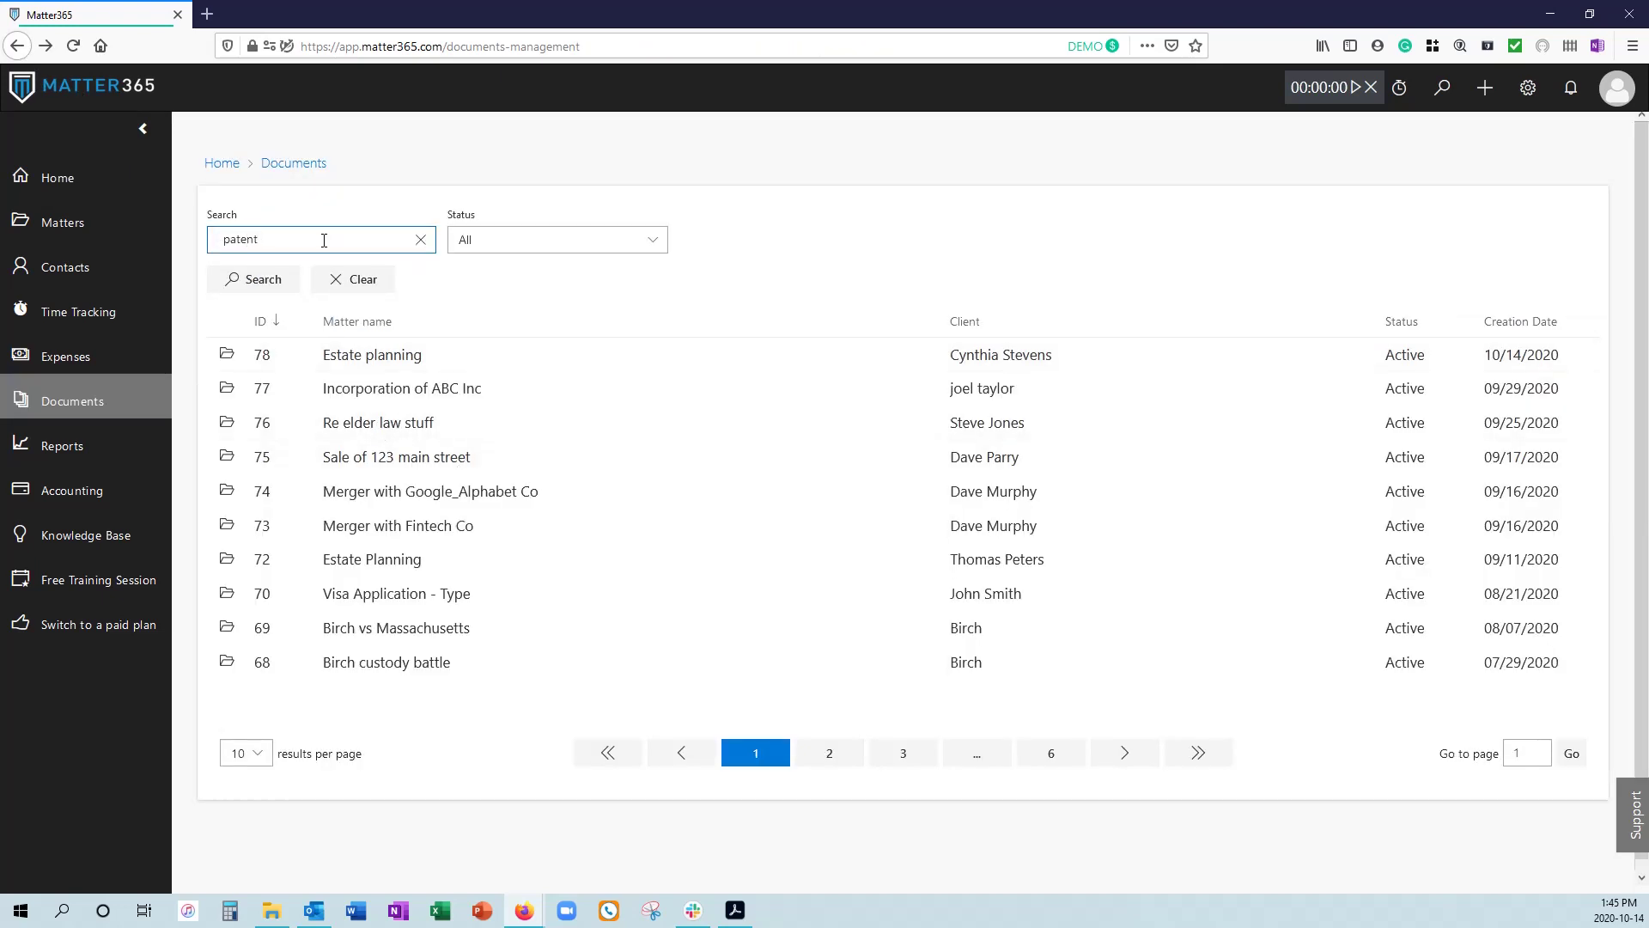
pyautogui.write('tent')
pyautogui.press('Return')
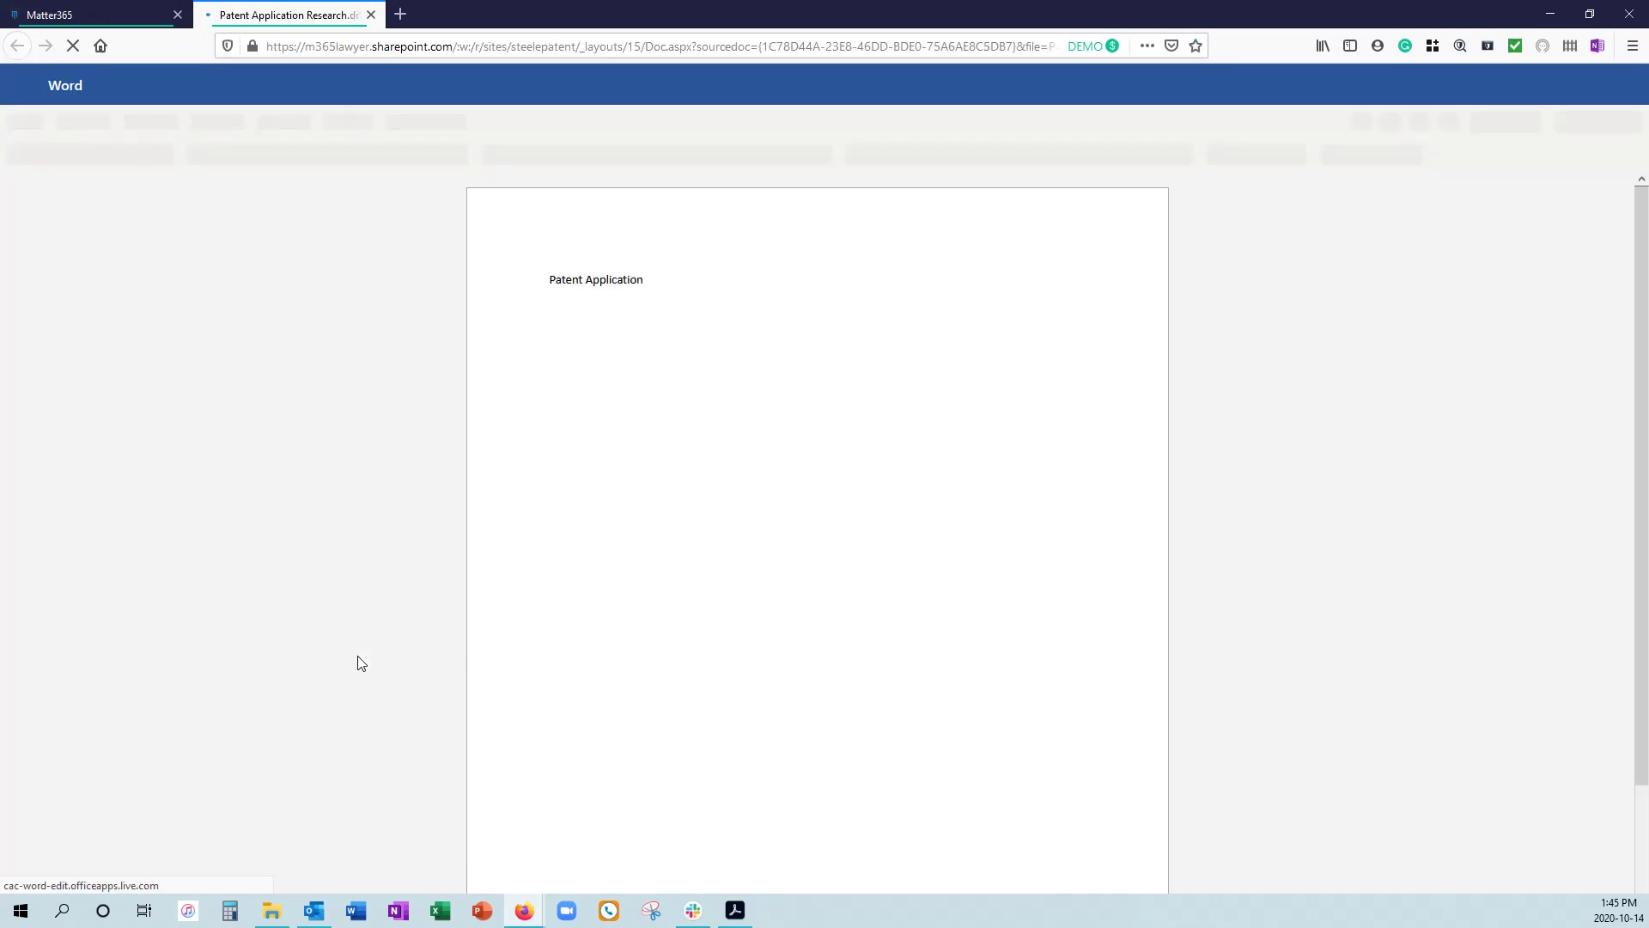
# Close the Patent Application Research Word tab to return to Matter365.
pyautogui.click(374, 19)
# Go from Matters to Contacts, preview the quick-create menu, then dismiss it.
pyautogui.click(47, 221)
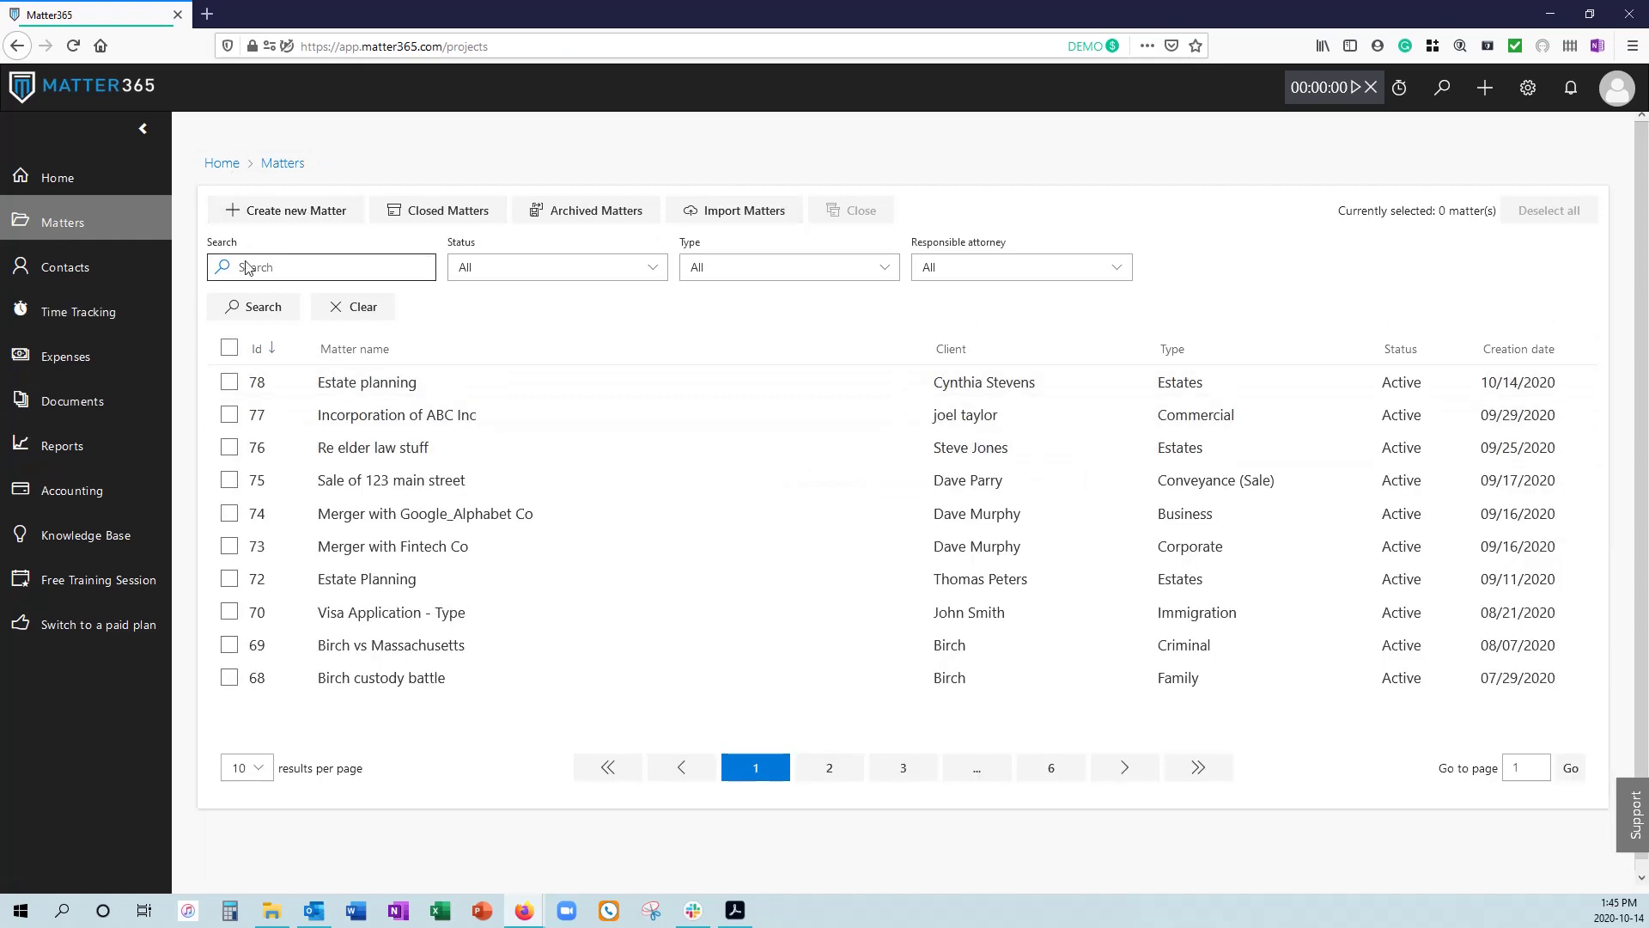
pyautogui.click(155, 268)
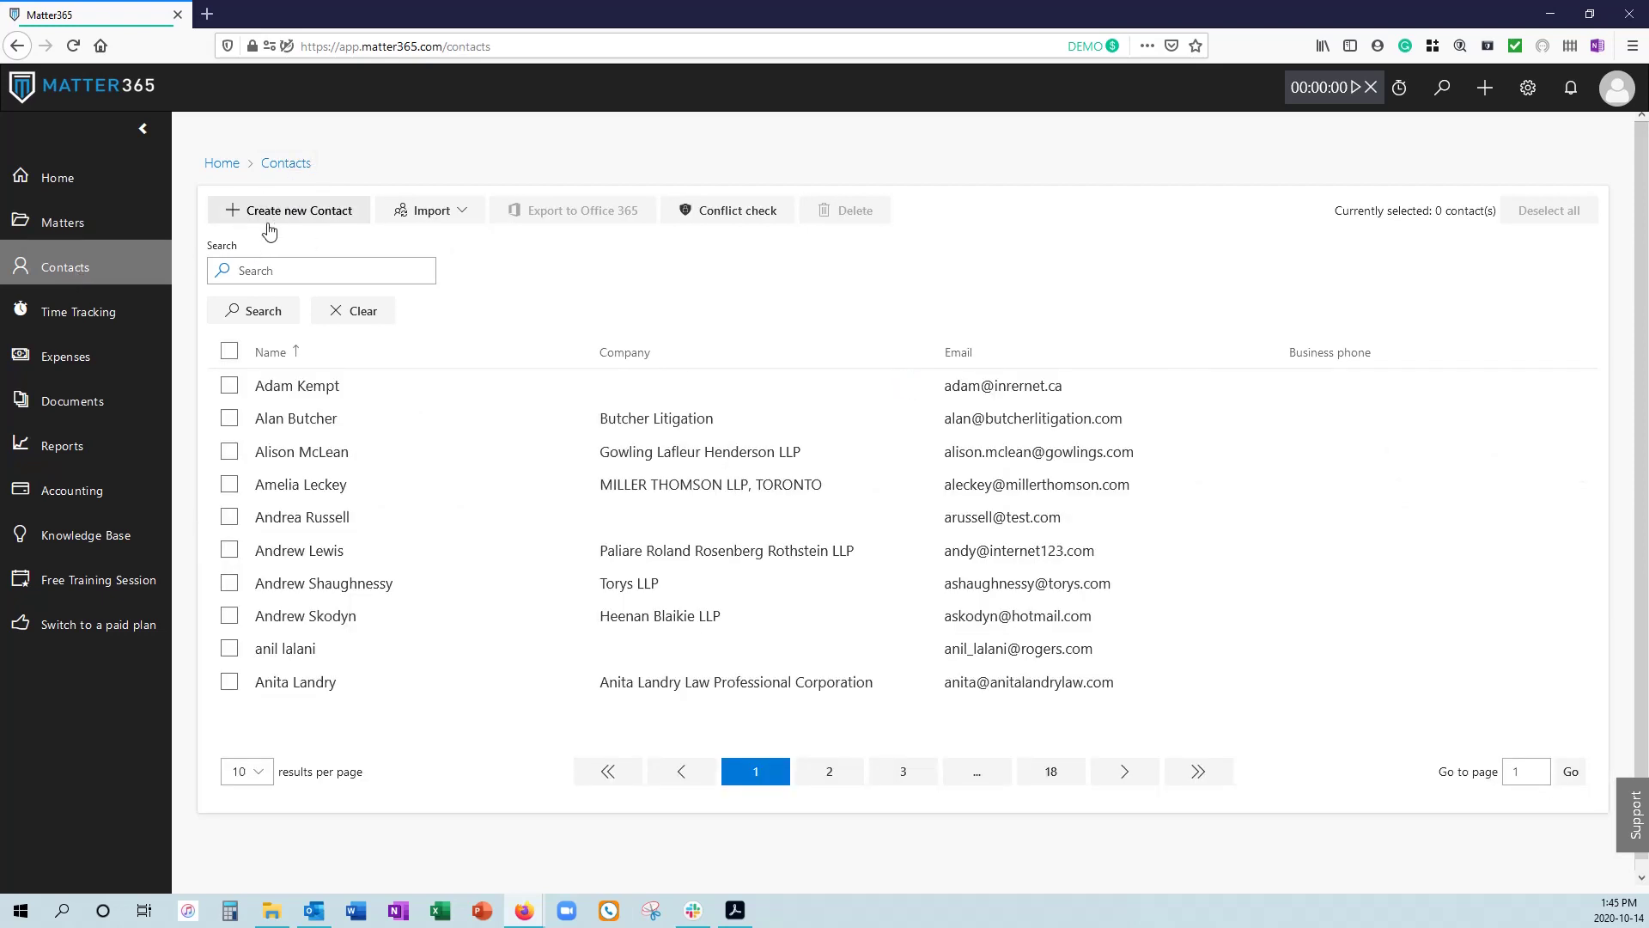
pyautogui.click(1487, 91)
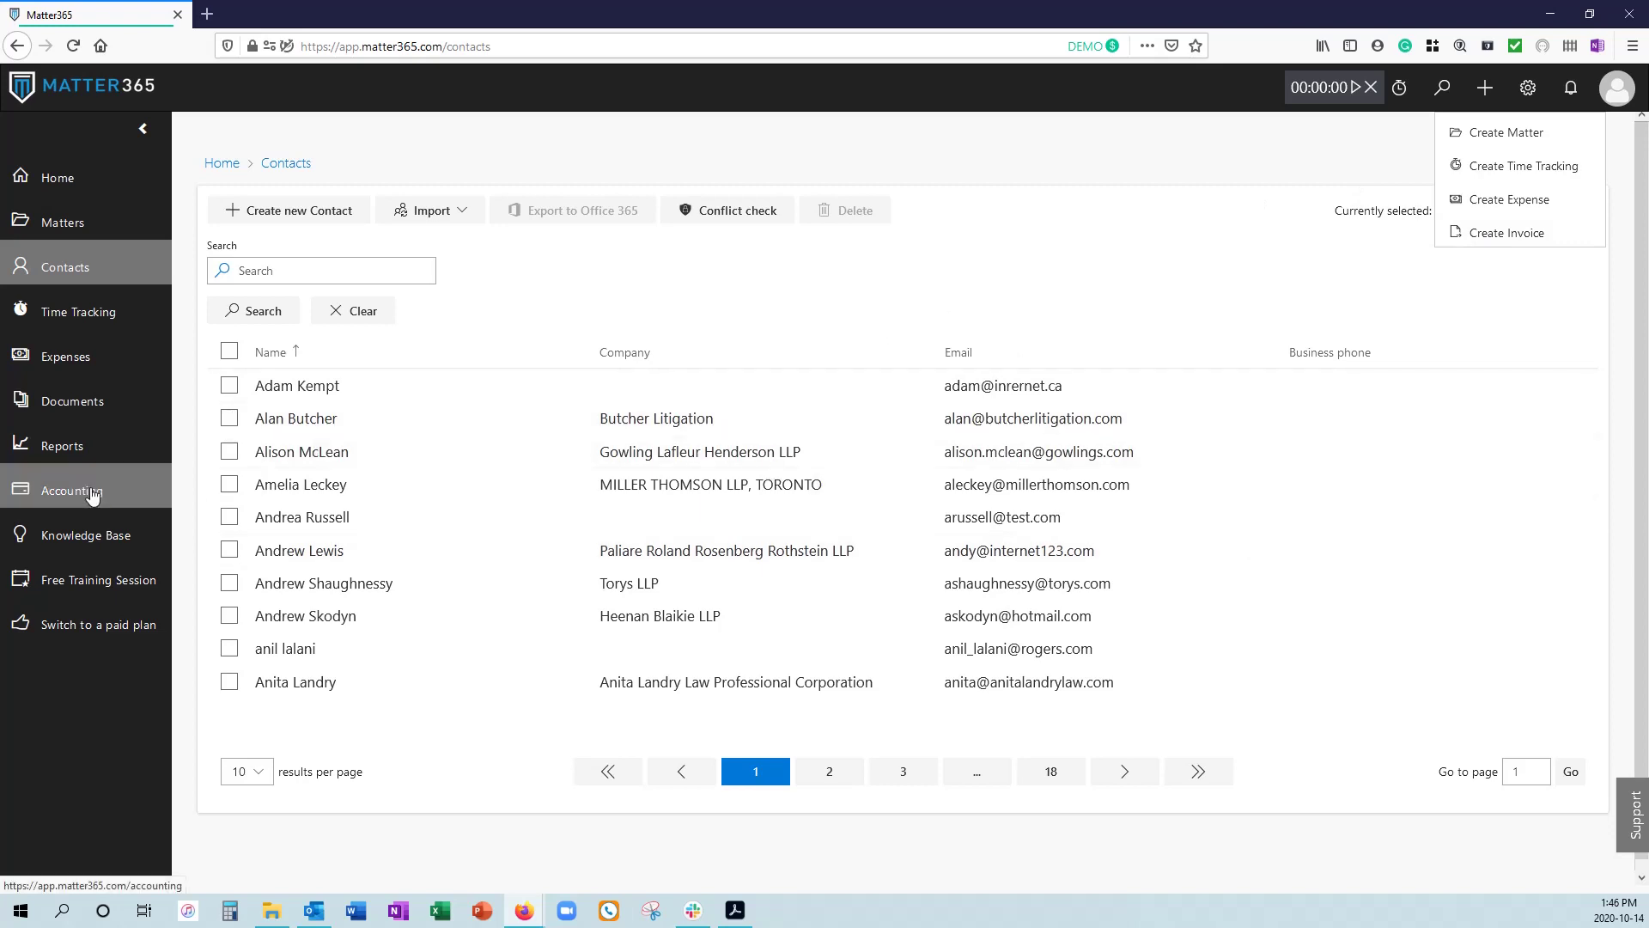
pyautogui.click(1116, 153)
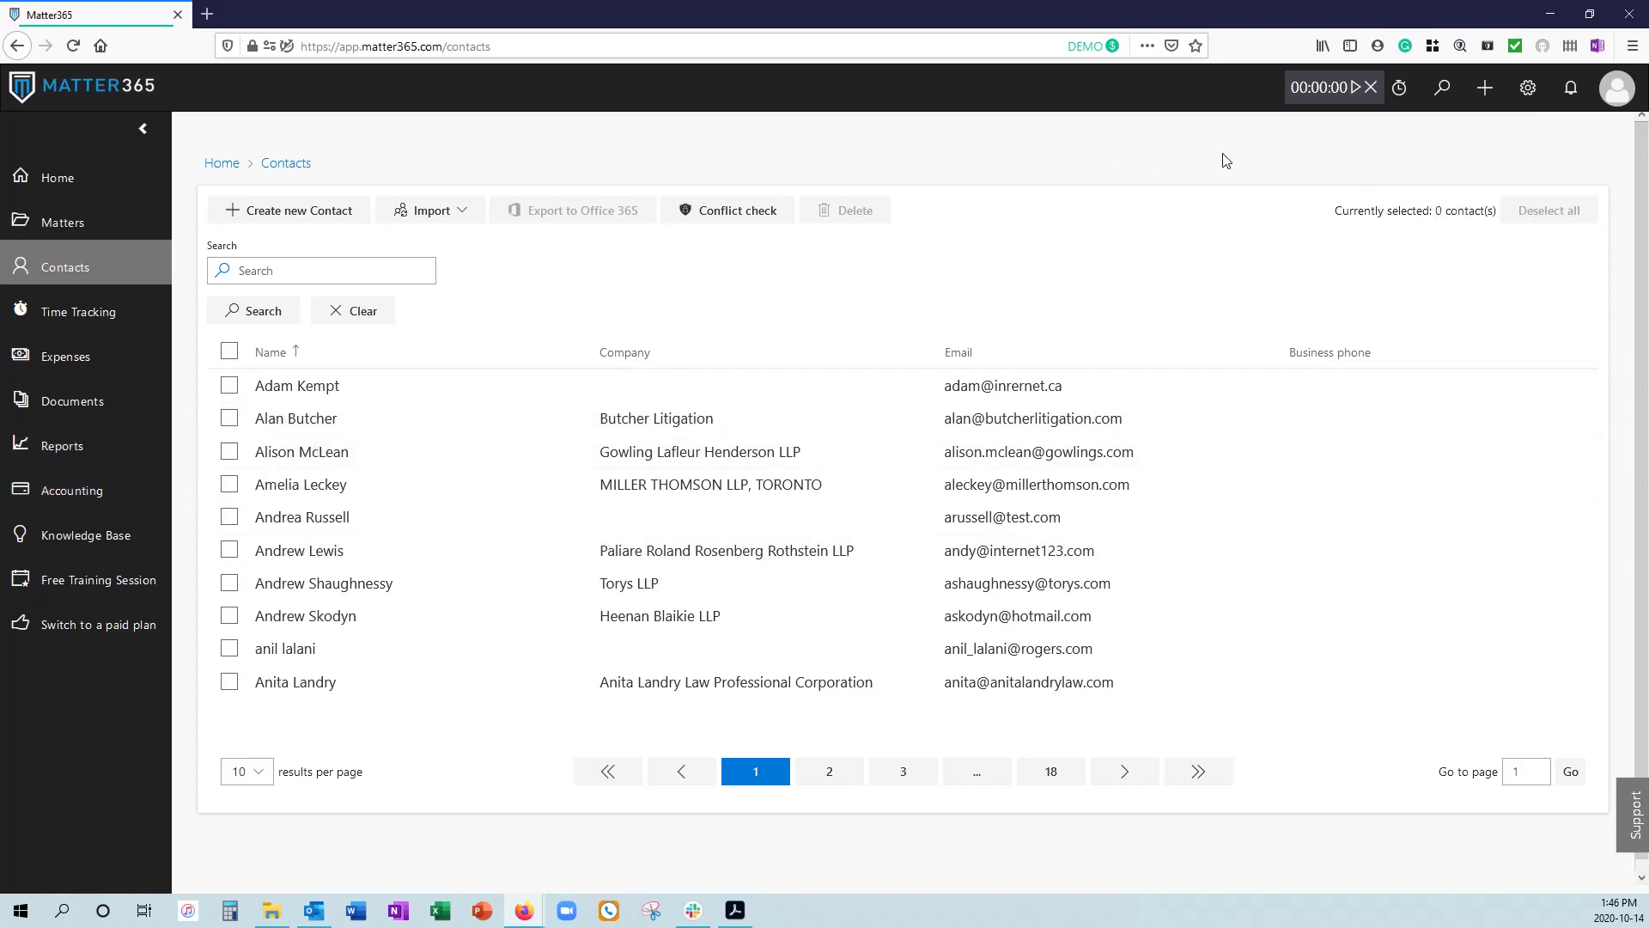
# Scroll through the Settings page's profile and QuickBooks sections, then return to Home.
pyautogui.click(1529, 90)
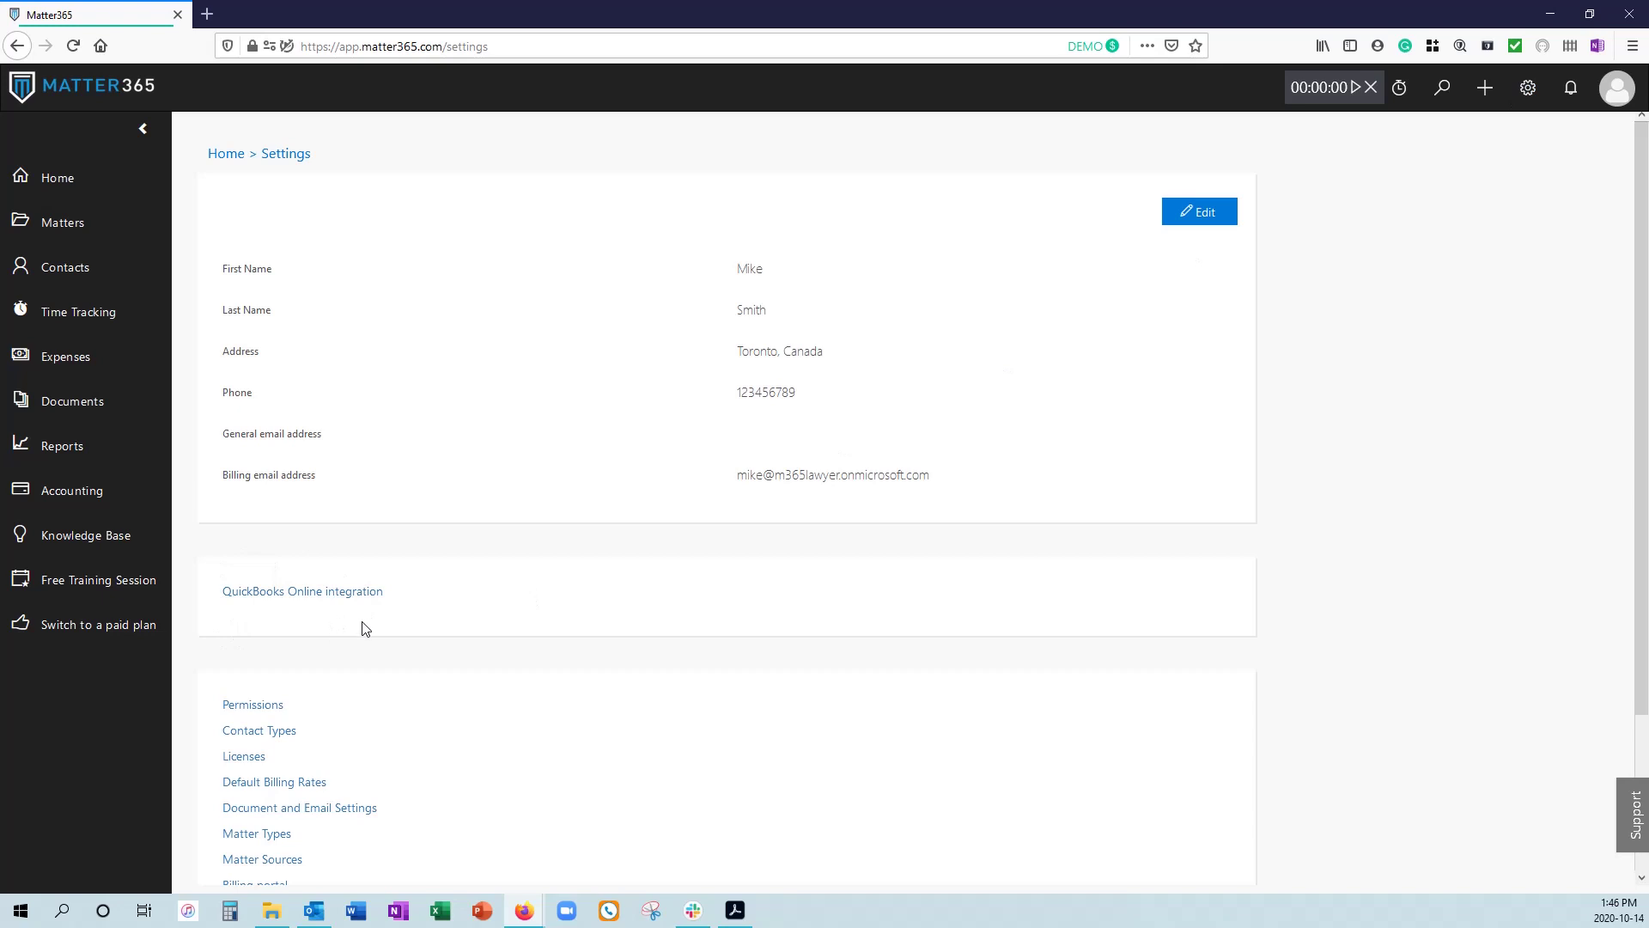
pyautogui.scroll(-3, 360, 627)
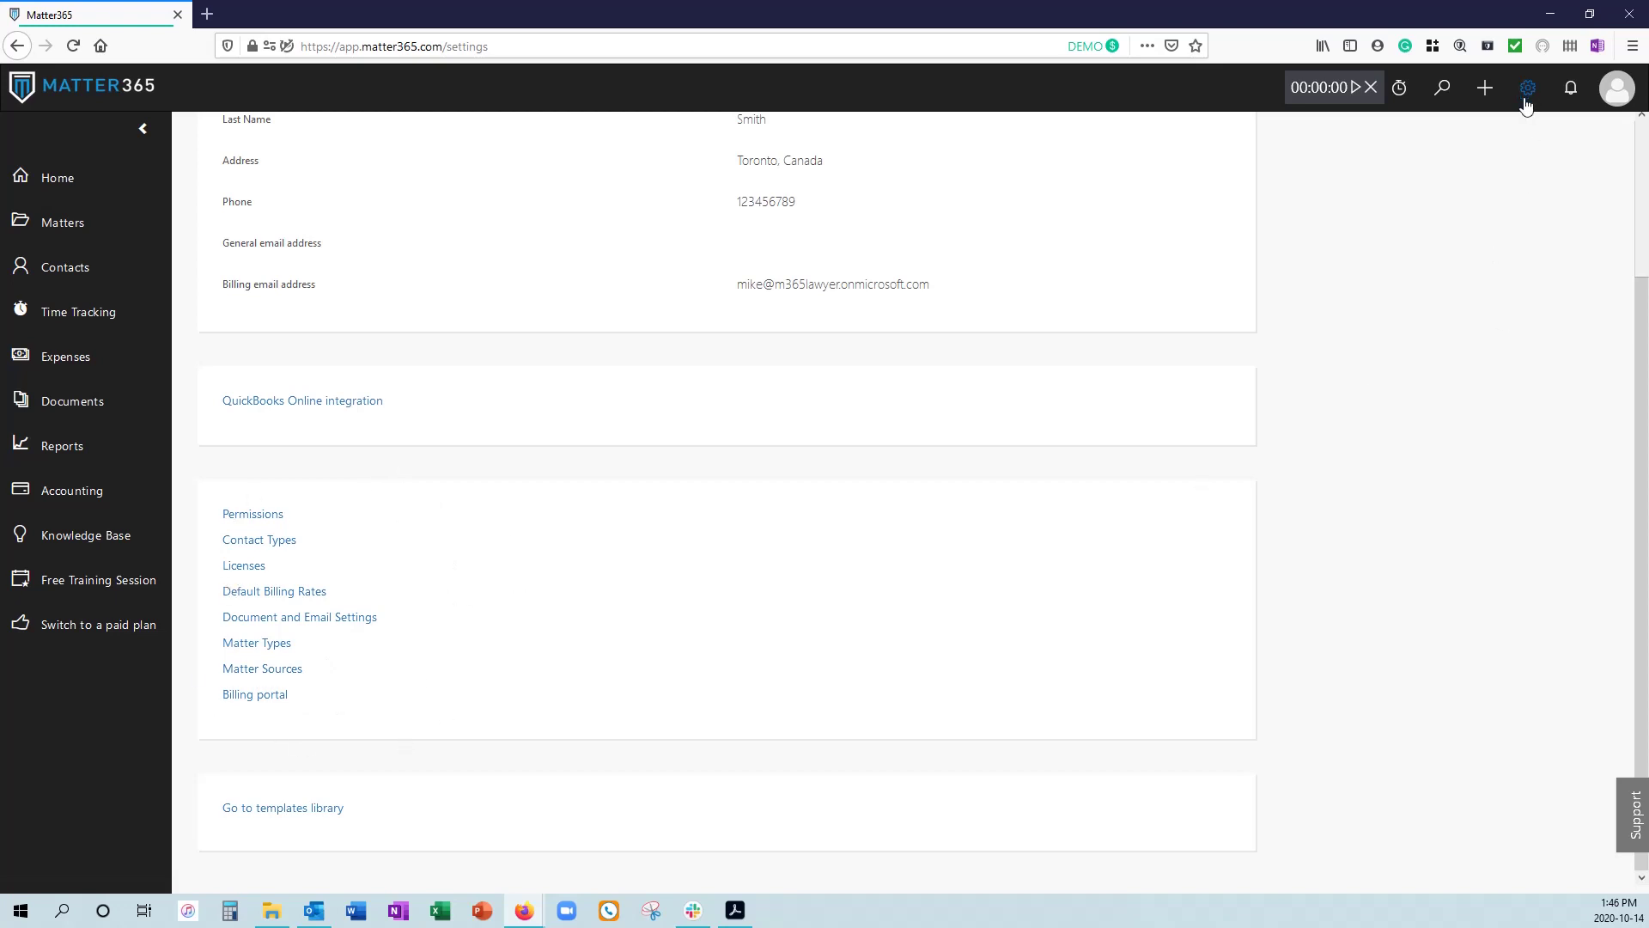
pyautogui.scroll(3, 1130, 374)
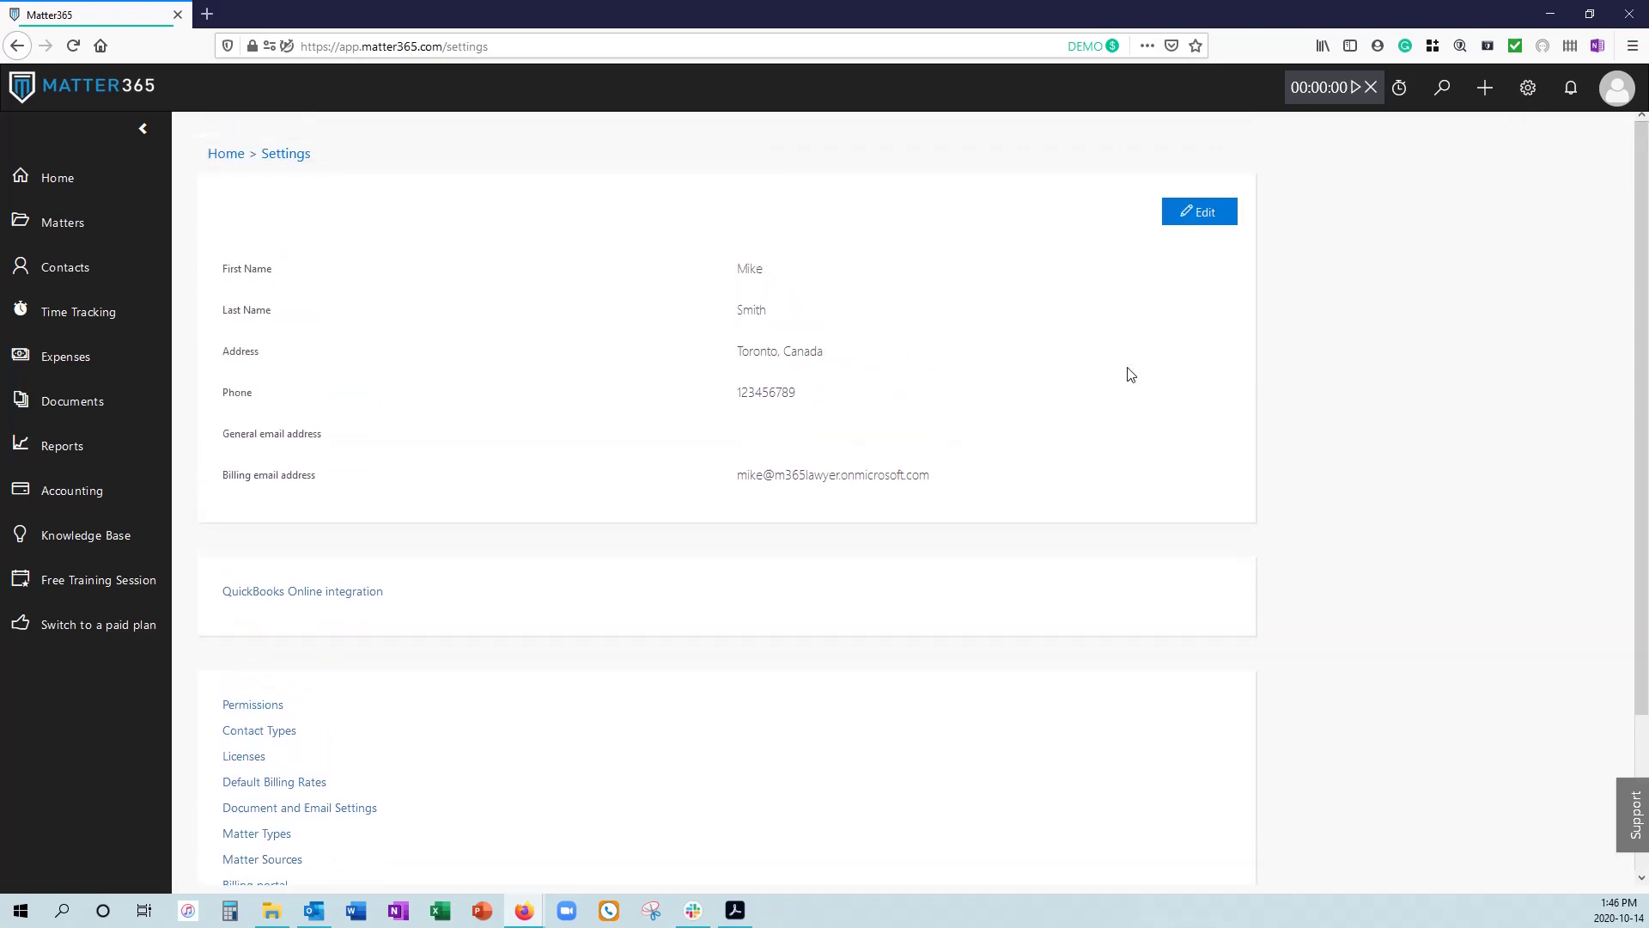
pyautogui.click(58, 178)
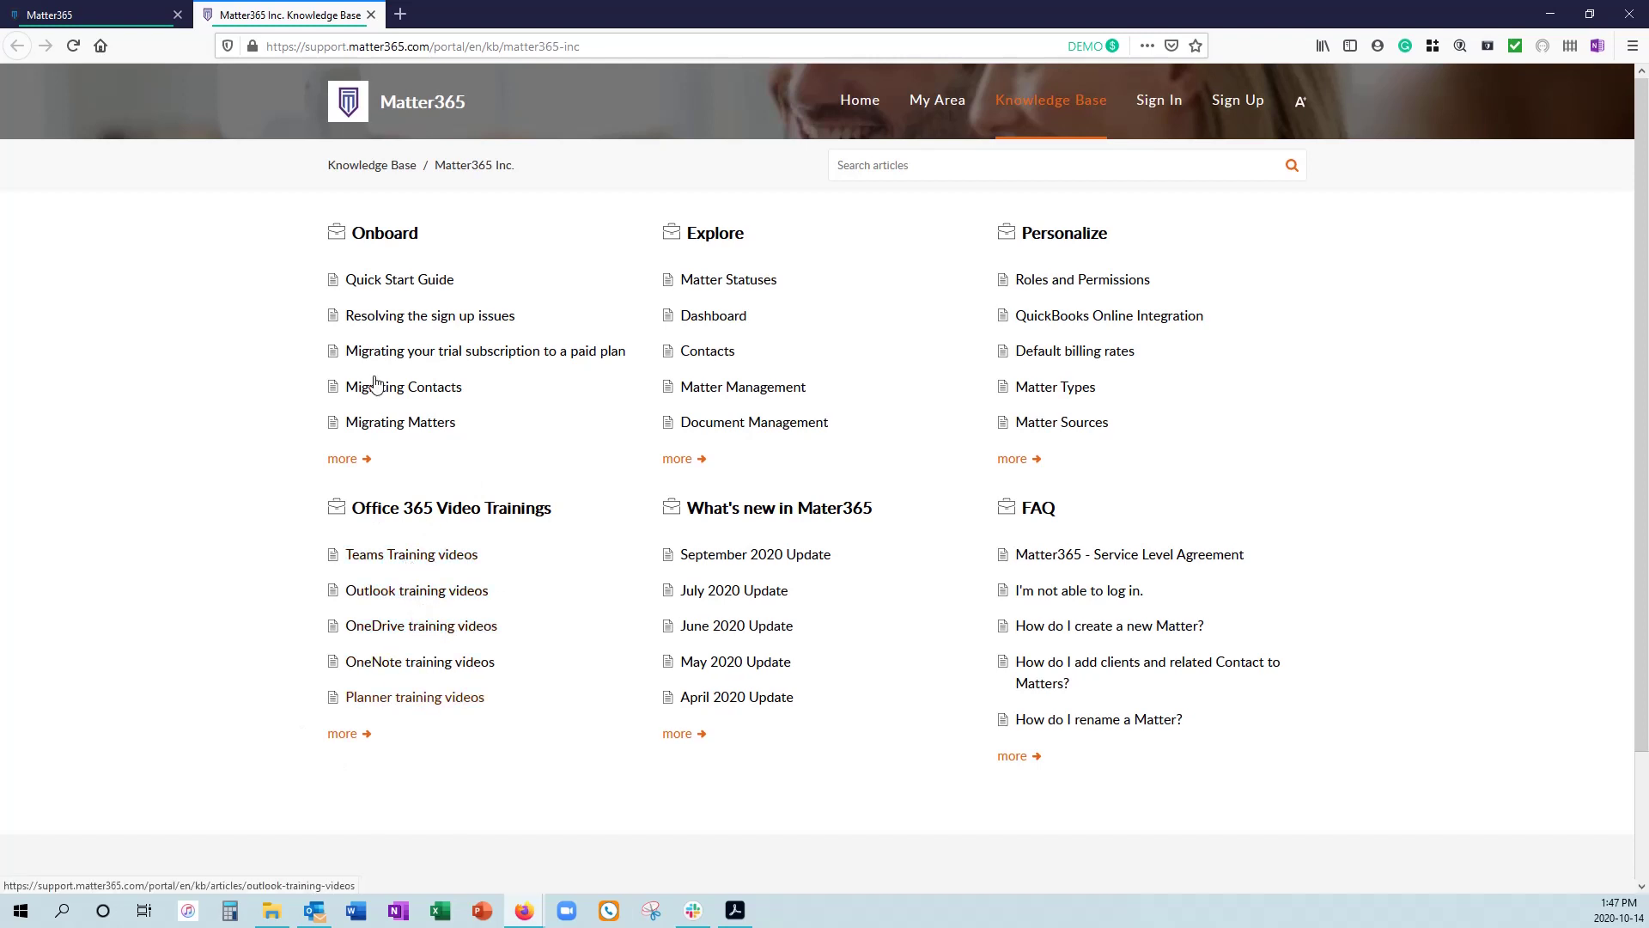
# Switch back to the Matter365 browser tab, leaving the Knowledge Base open.
pyautogui.click(86, 15)
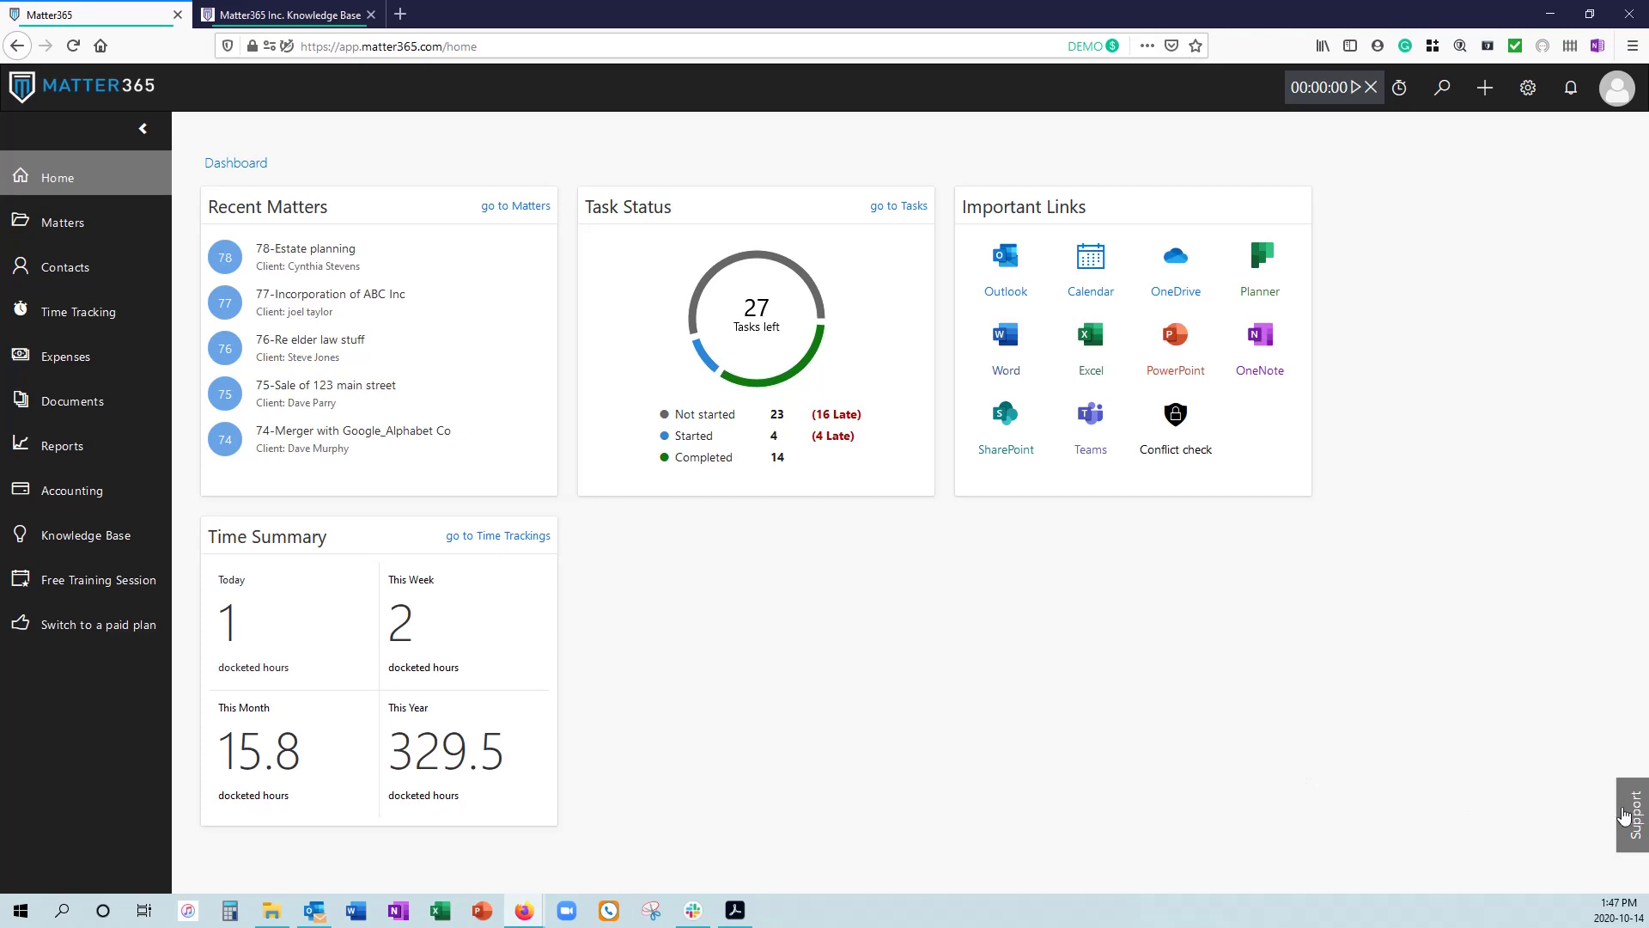
# Open the Support form and view its screenshot-capture options.
pyautogui.click(1636, 814)
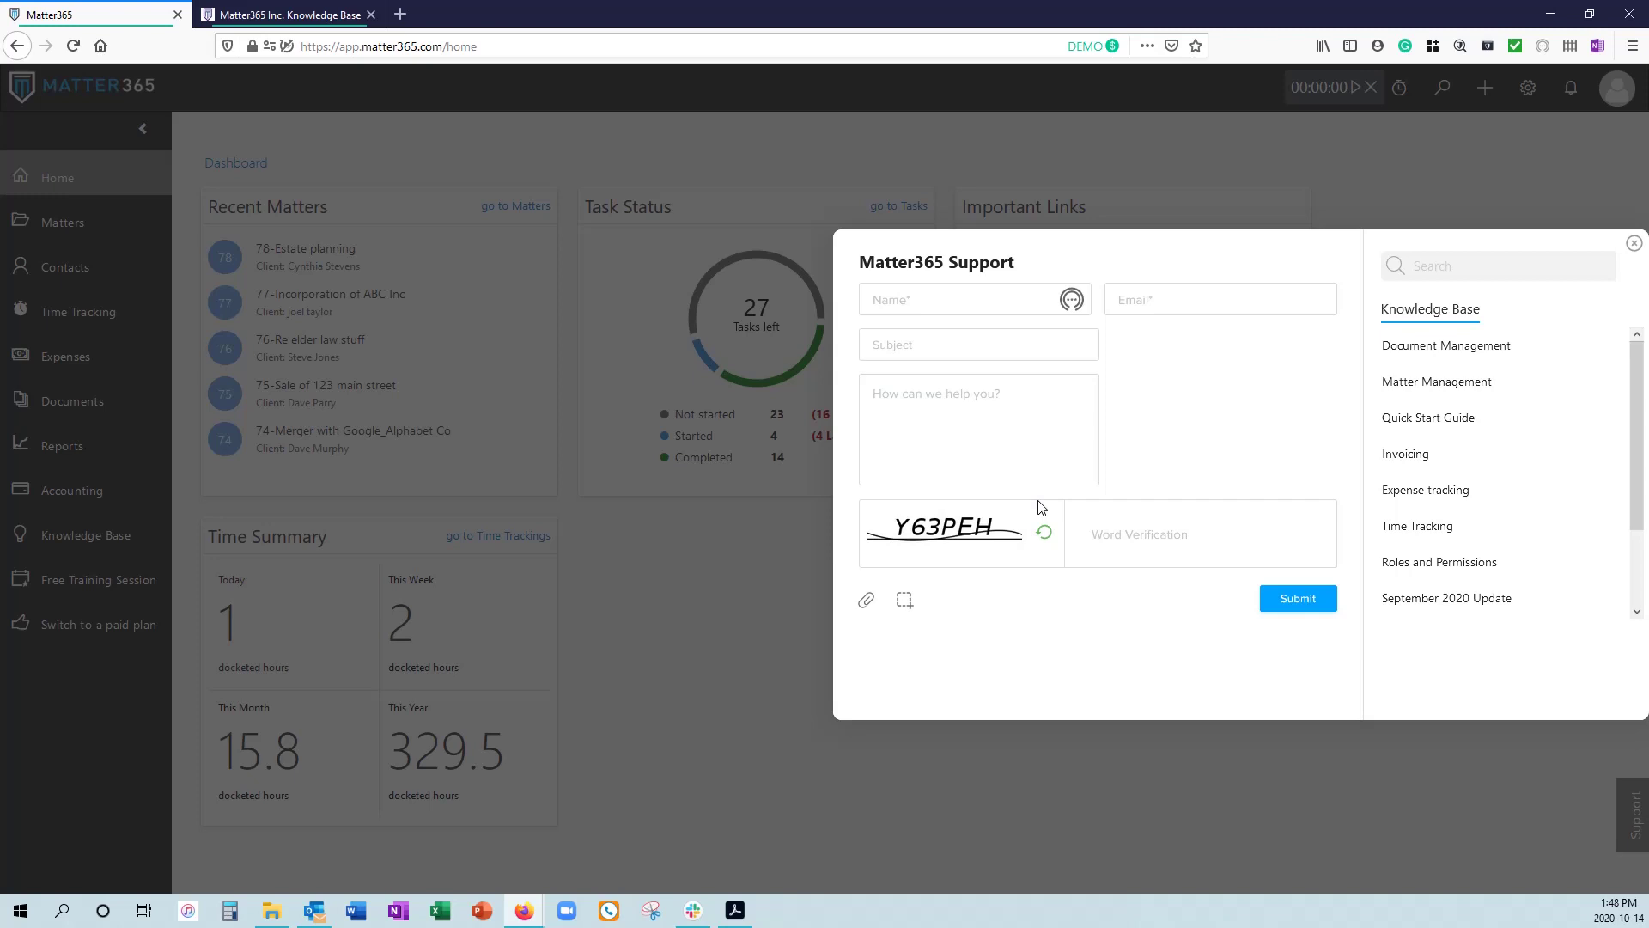
pyautogui.click(904, 600)
# Close the Support dialog, leaving the home dashboard visible.
pyautogui.click(1635, 248)
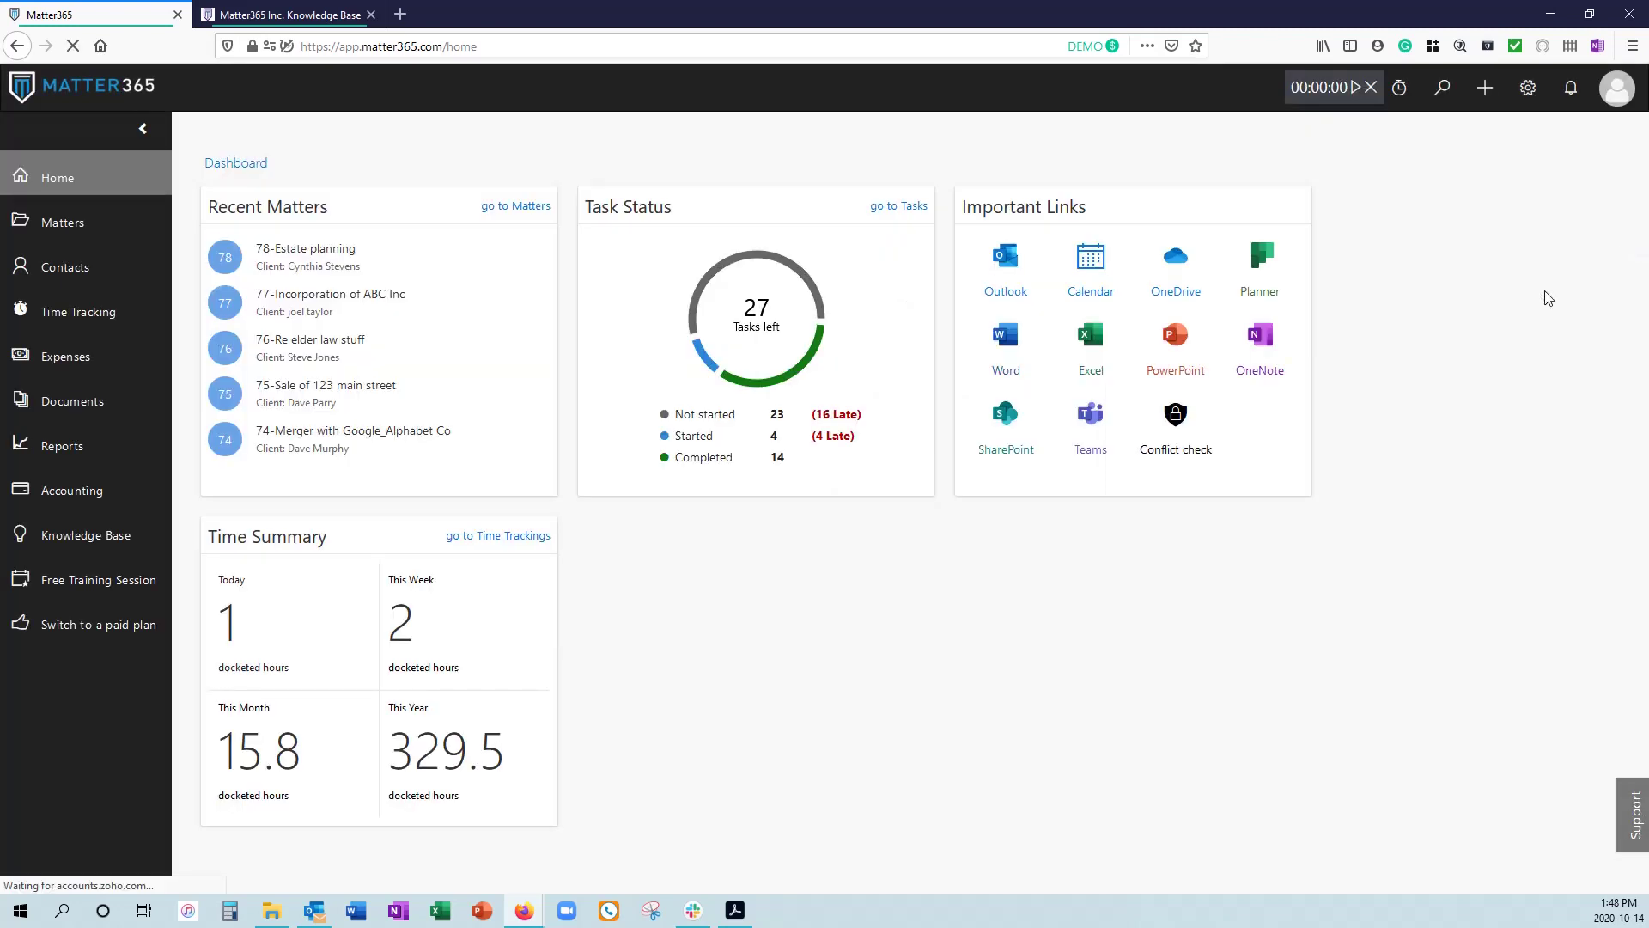